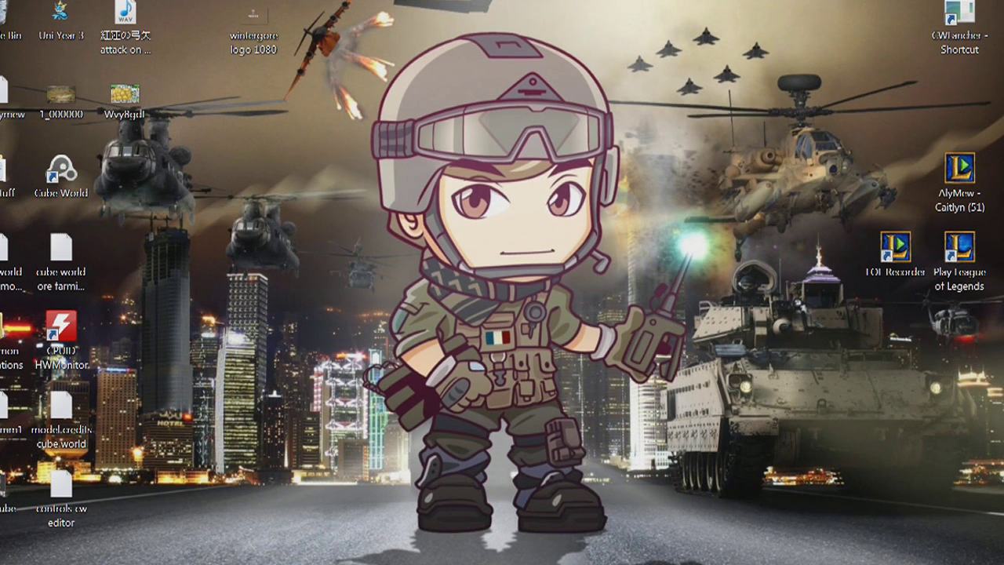
# - Browse in Explorer to C:\Program Files (x86)\Cube World
pyautogui.press('super+e')
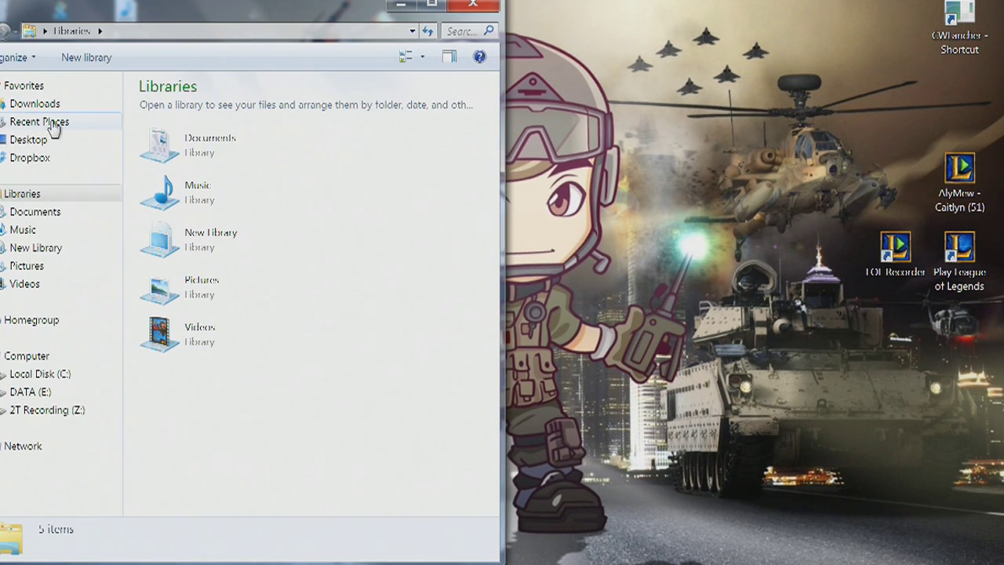
pyautogui.click(43, 378)
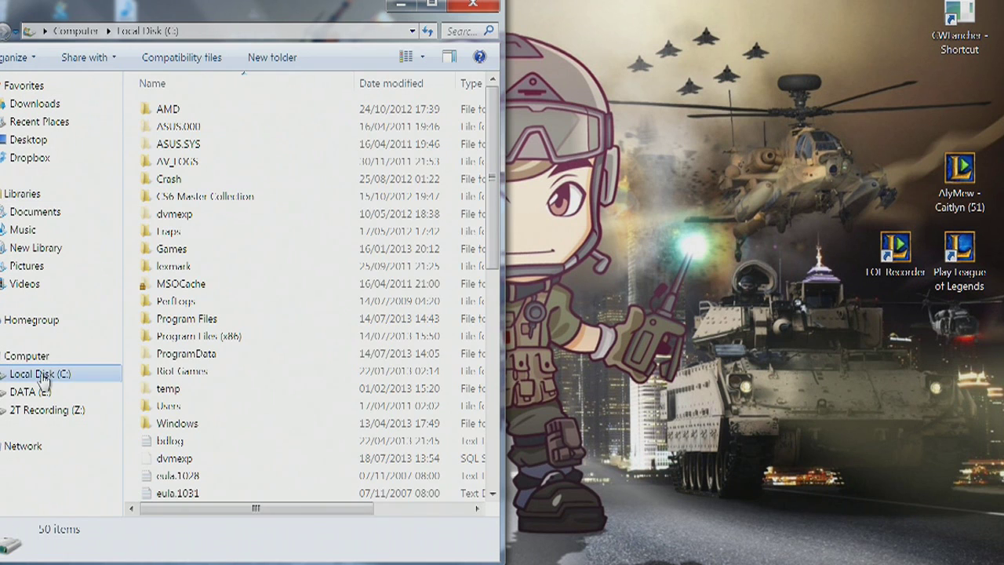
pyautogui.doubleClick(192, 335)
pyautogui.click(193, 353)
pyautogui.scroll(-3, 235, 353)
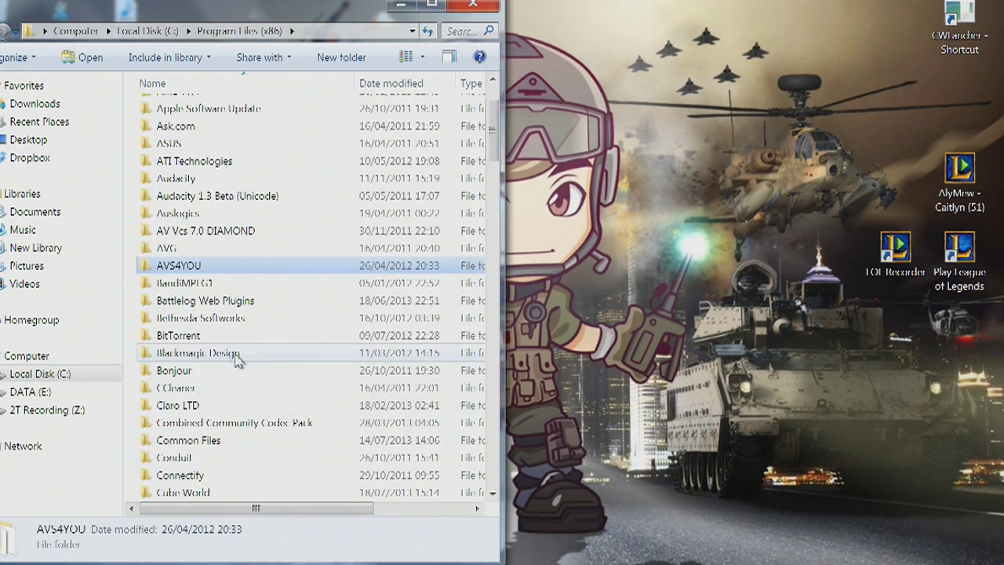
pyautogui.click(235, 335)
pyautogui.scroll(-1, 235, 392)
pyautogui.doubleClick(165, 384)
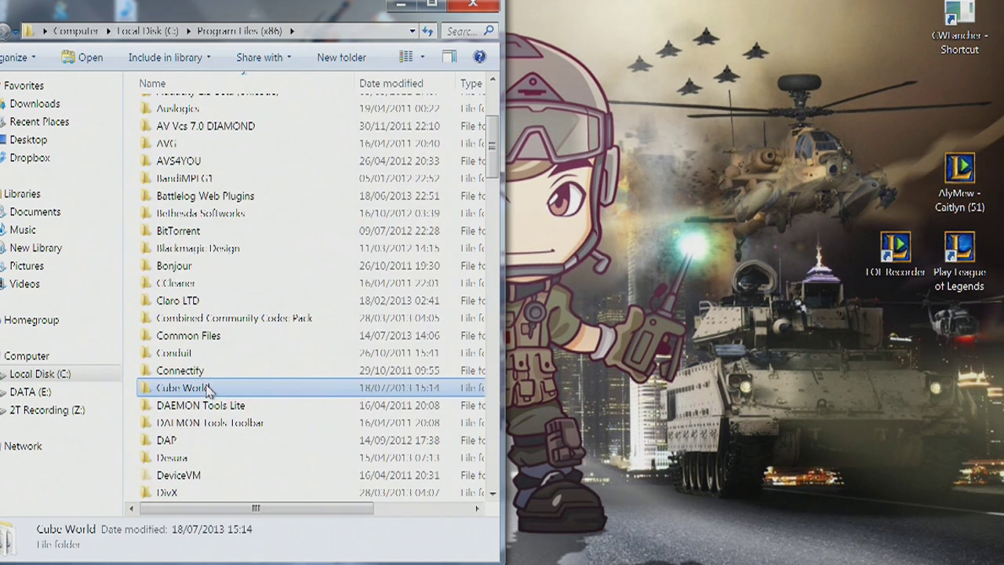
pyautogui.scroll(-7, 243, 377)
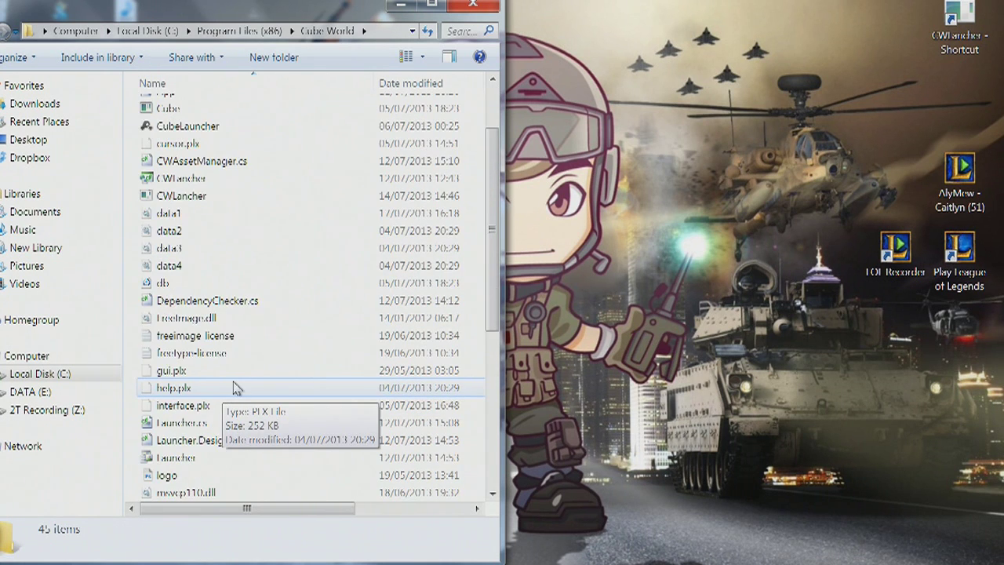
# - Create a shortcut to the Server application and place it on the desktop
pyautogui.click(208, 338)
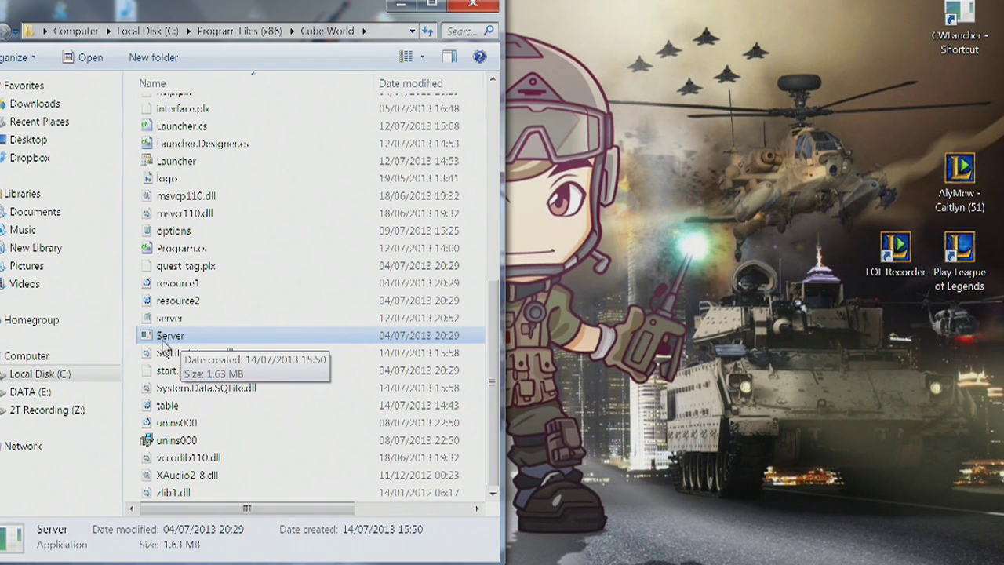
pyautogui.rightClick(183, 339)
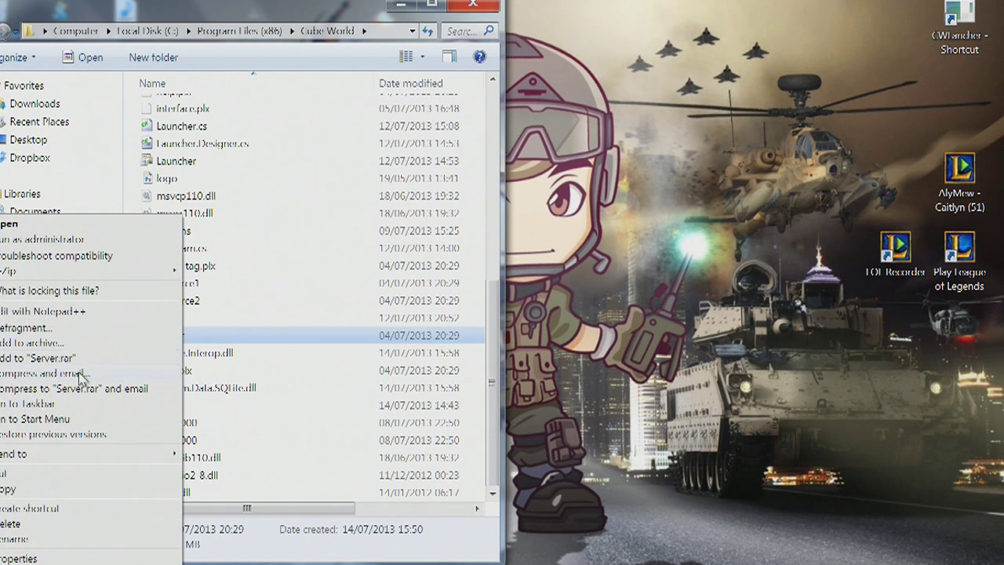
pyautogui.click(37, 514)
pyautogui.moveTo(208, 352)
pyautogui.mouseDown()
pyautogui.moveTo(824, 126)
pyautogui.moveTo(961, 102)
pyautogui.mouseUp()
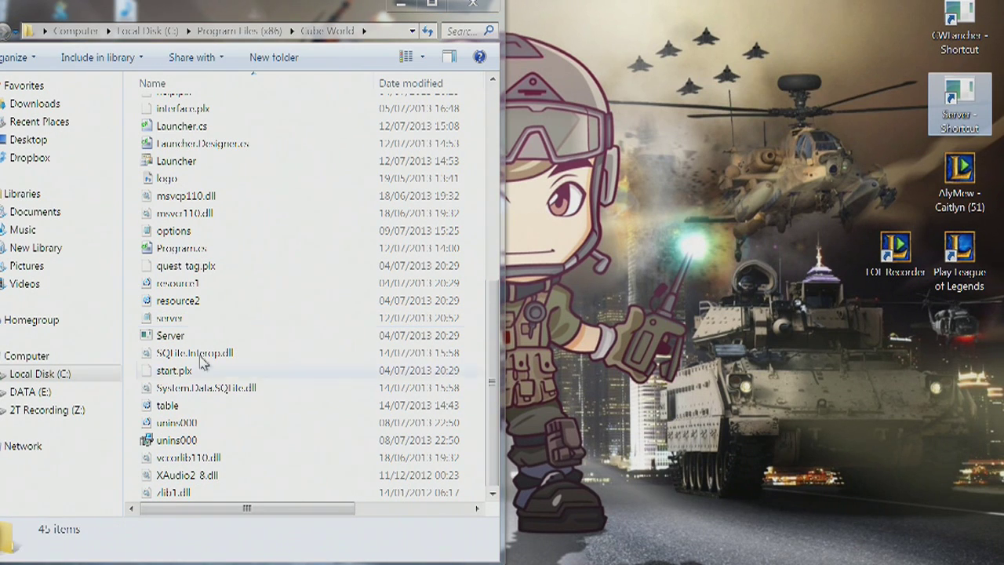
pyautogui.click(171, 336)
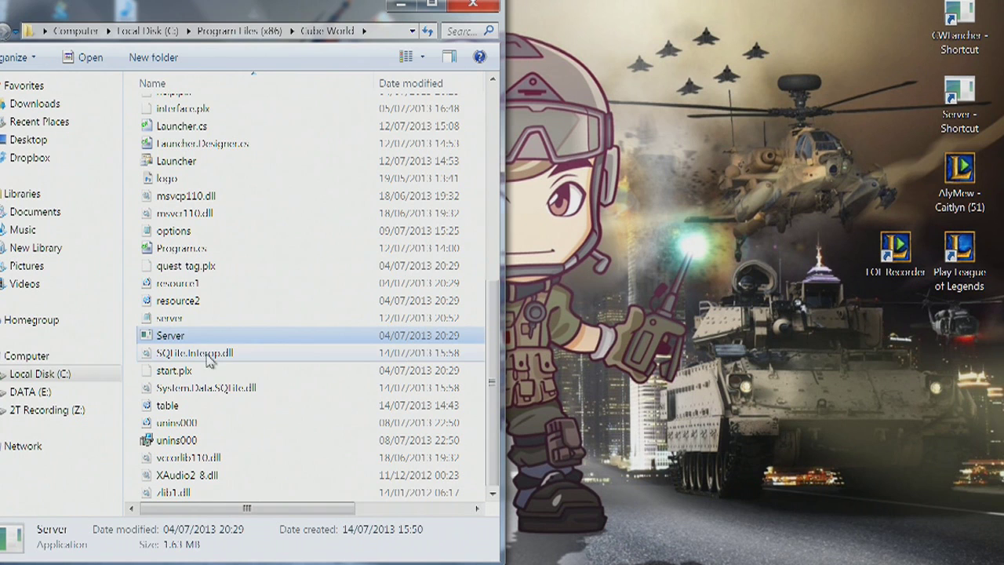
# - Launch Server.exe, move its console to the right, and select the server configuration file
pyautogui.doubleClick(172, 337)
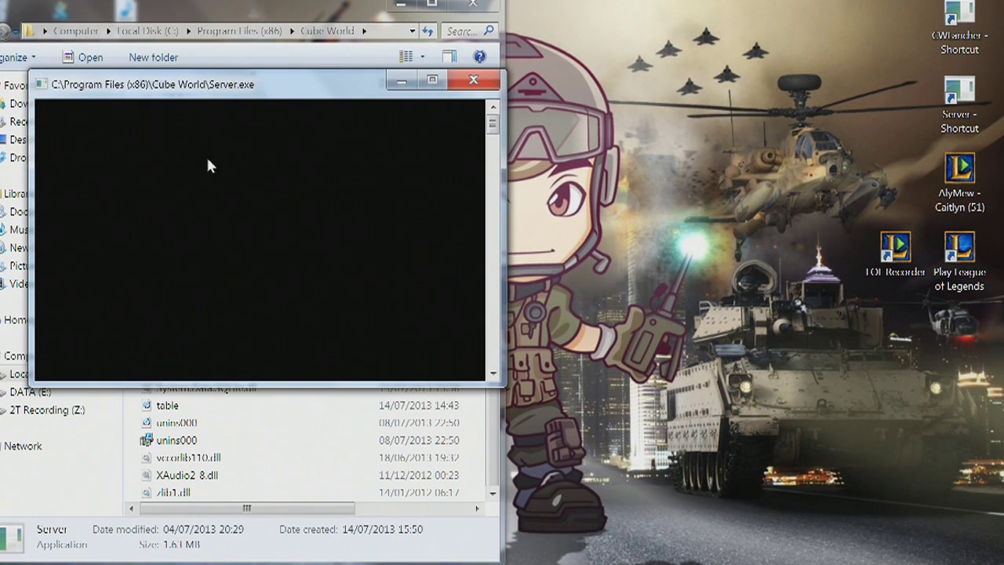
pyautogui.moveTo(222, 48)
pyautogui.mouseDown()
pyautogui.moveTo(749, 64)
pyautogui.moveTo(736, 37)
pyautogui.mouseUp()
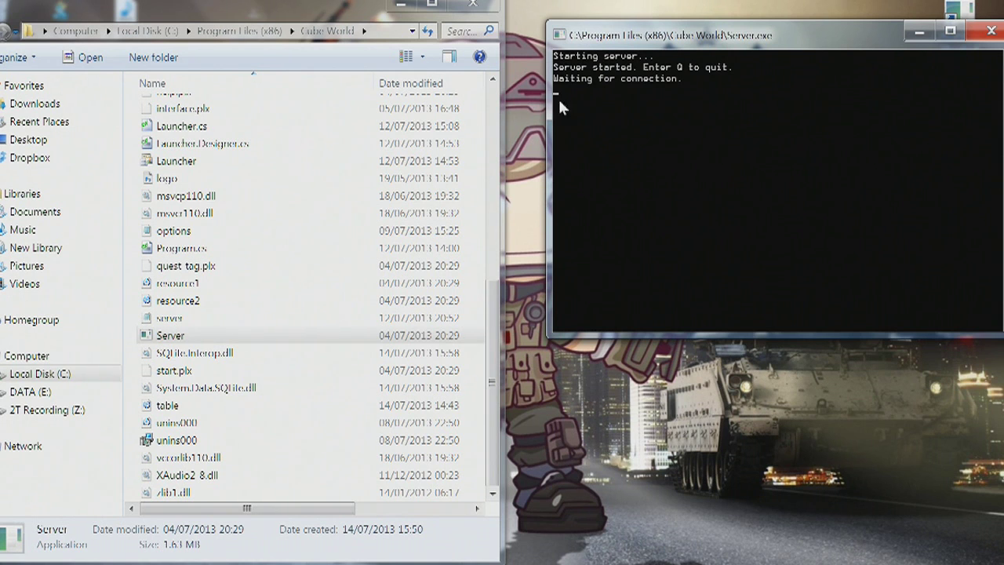
pyautogui.click(259, 238)
pyautogui.scroll(7, 259, 238)
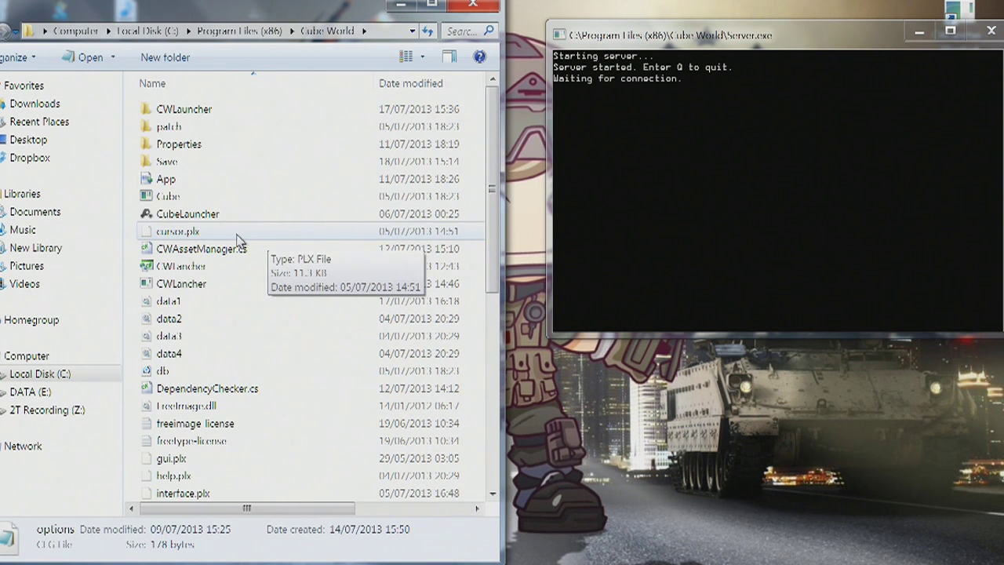
pyautogui.scroll(-6, 239, 238)
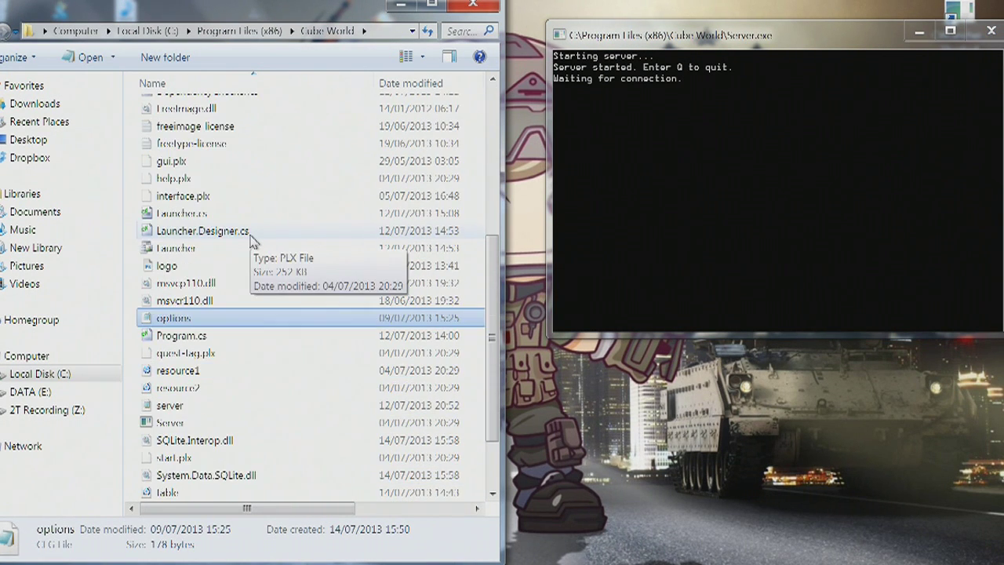
pyautogui.scroll(-1, 251, 239)
pyautogui.click(173, 353)
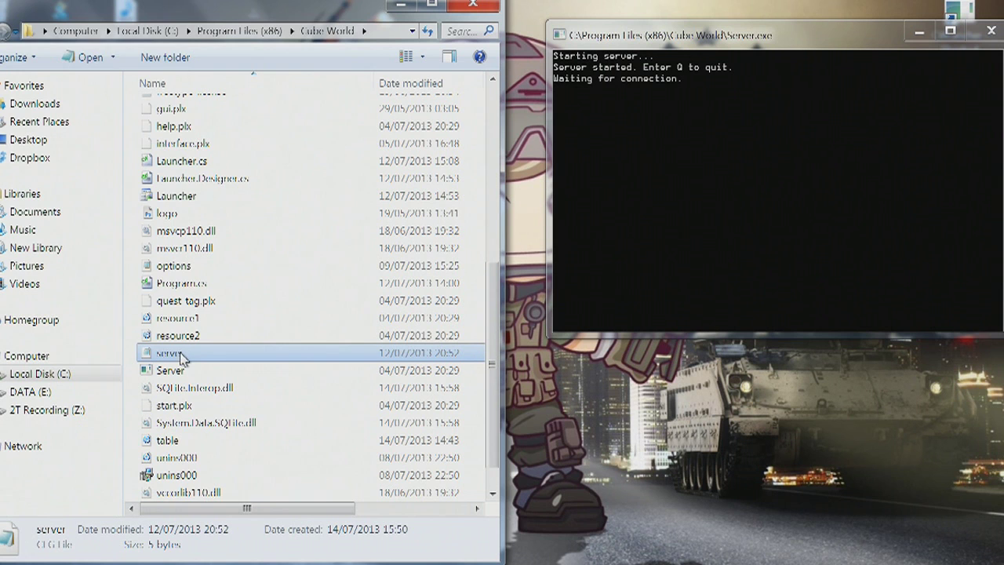
pyautogui.rightClick(181, 354)
pyautogui.click(45, 109)
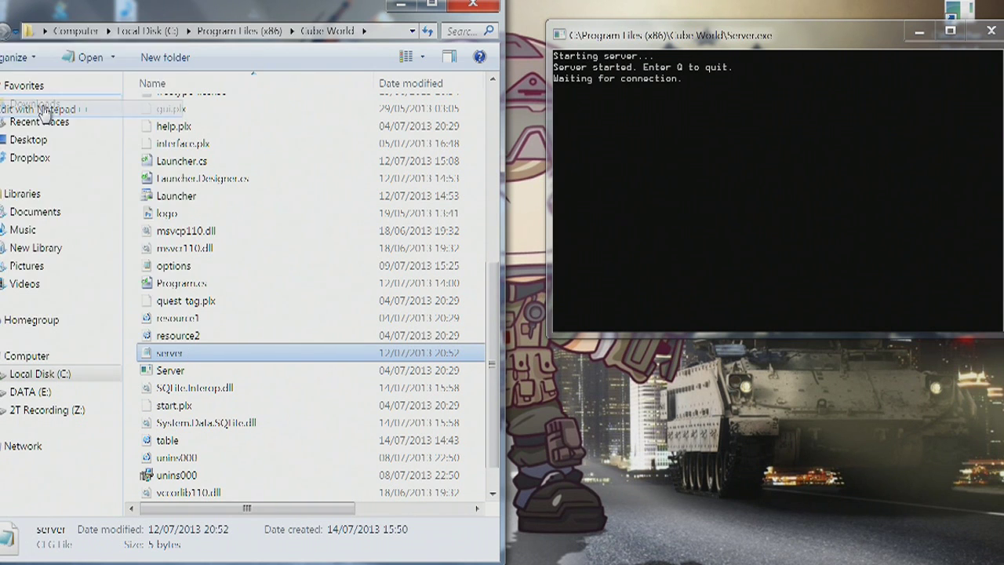
pyautogui.moveTo(332, 22); pyautogui.dragTo(2, 35)
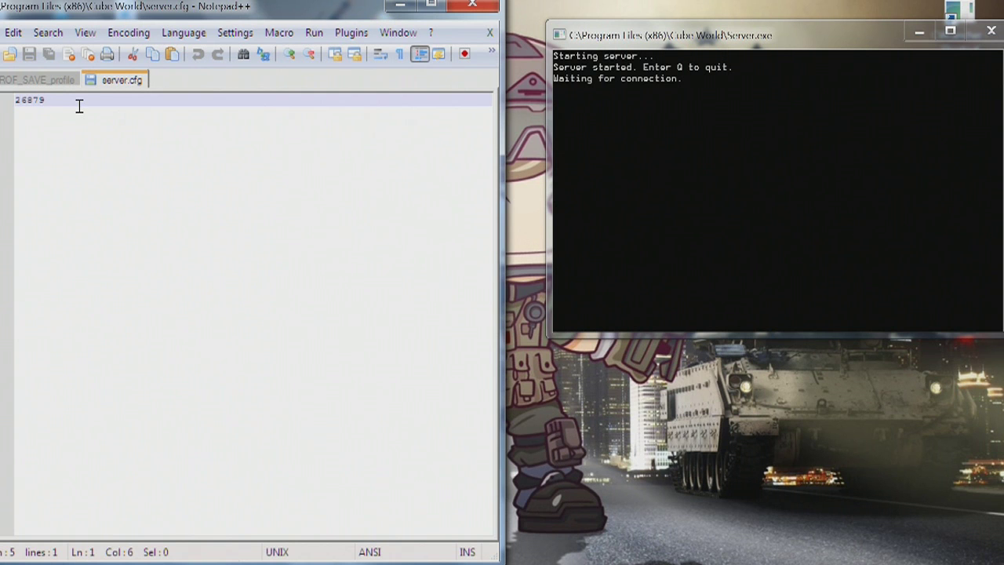
pyautogui.write('< world seed :D')
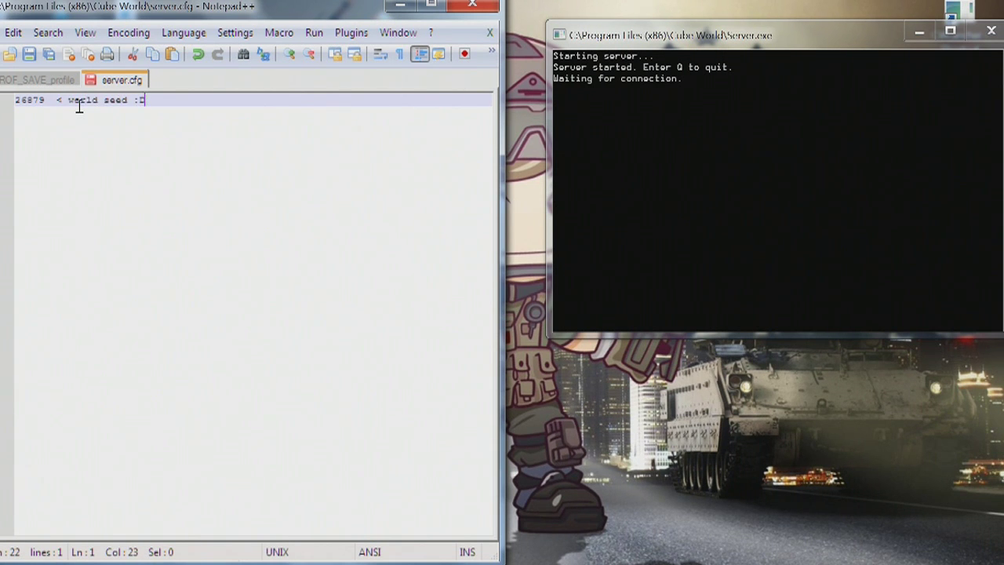
pyautogui.press('BackSpace')
pyautogui.press('BackSpace')
pyautogui.press('BackSpace')
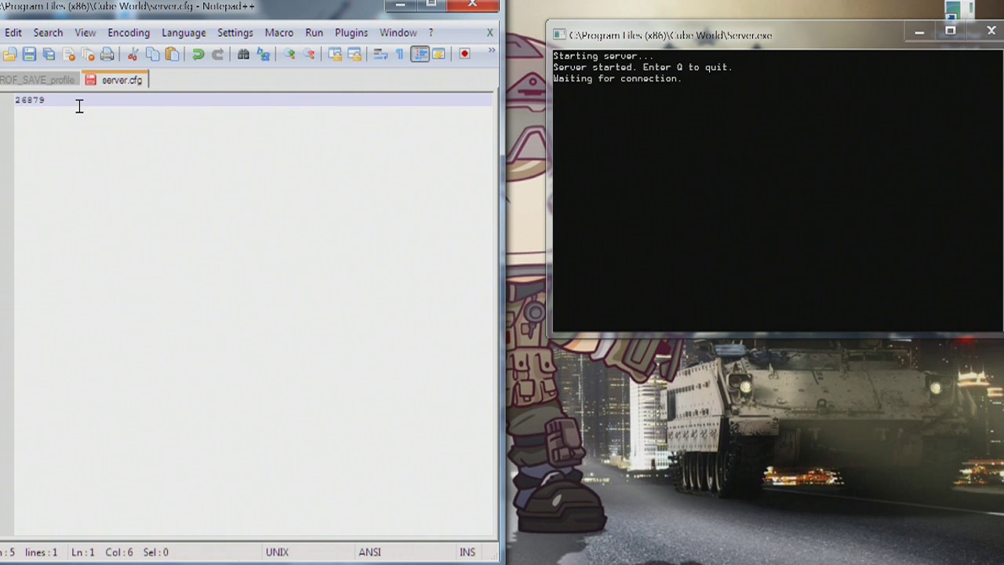
pyautogui.click(472, 7)
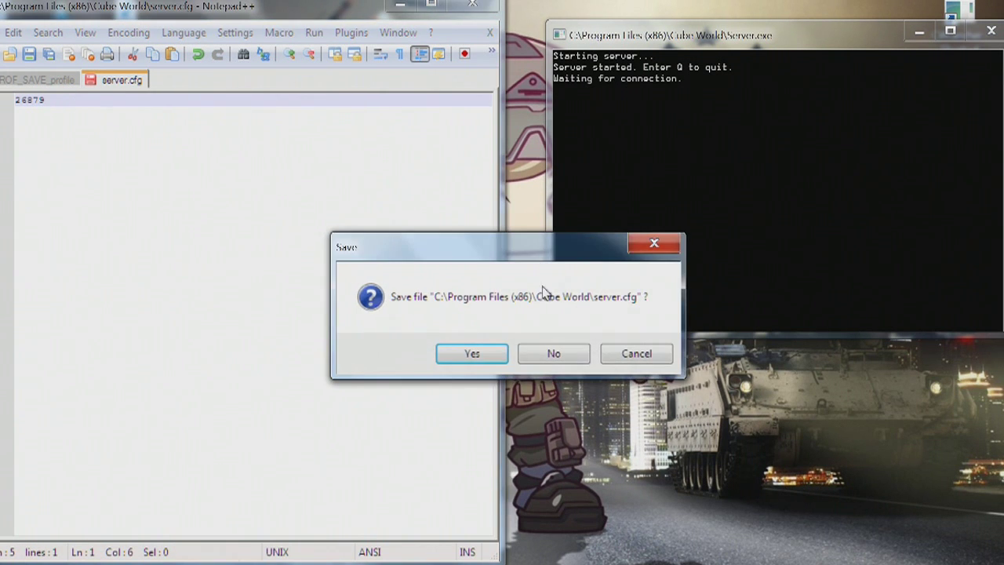
pyautogui.click(541, 350)
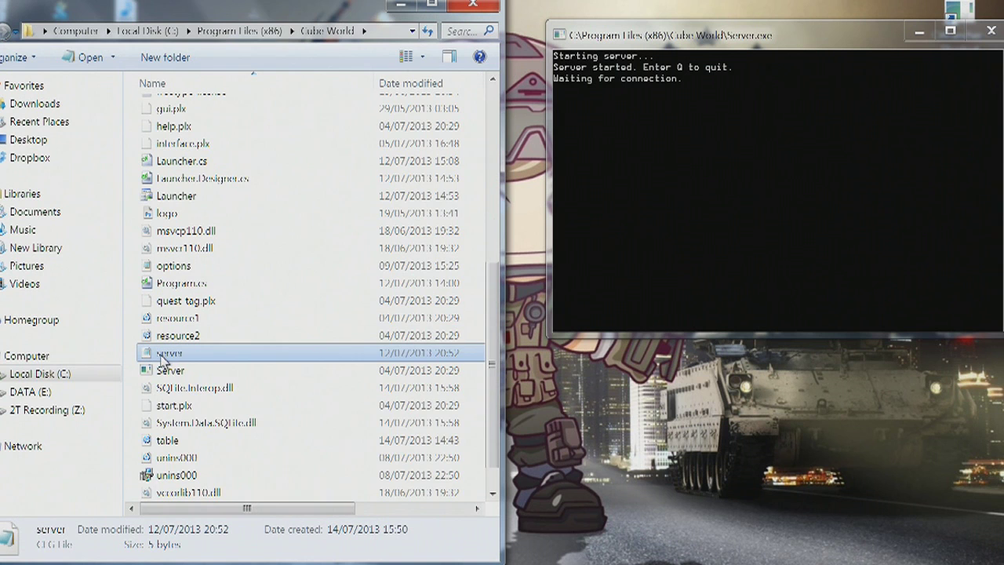
# - Check the Super Hub home page reporting Router Mode, then bring up the Start menu
pyautogui.scroll(-1, 261, 418)
pyautogui.scroll(4, 256, 352)
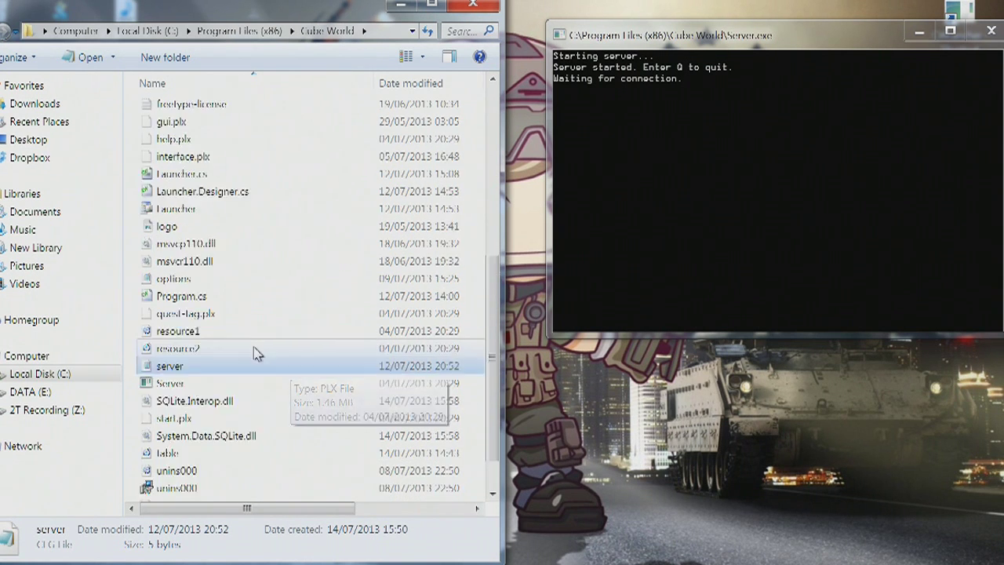
pyautogui.scroll(4, 253, 352)
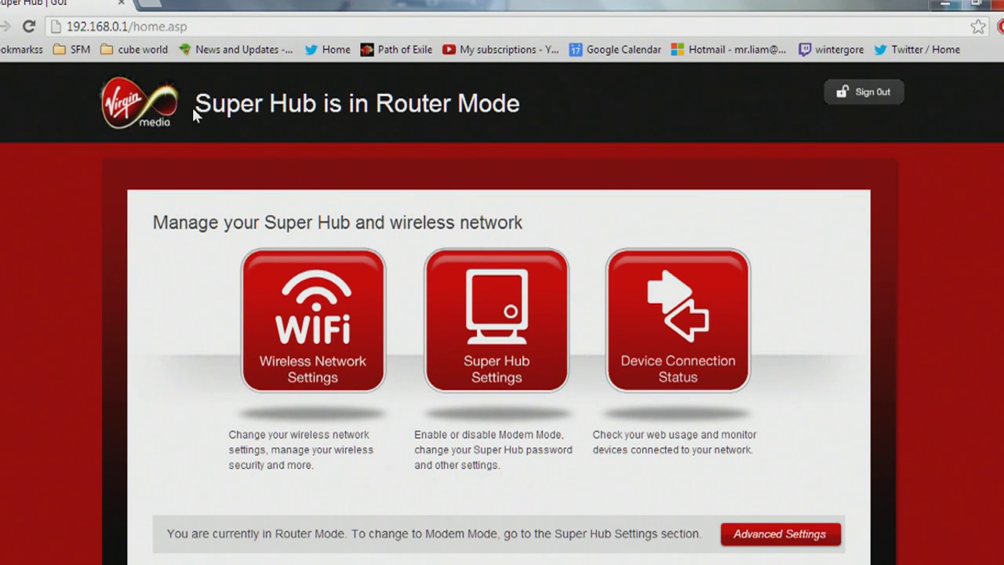
pyautogui.moveTo(205, 98); pyautogui.dragTo(538, 103)
pyautogui.click(543, 107)
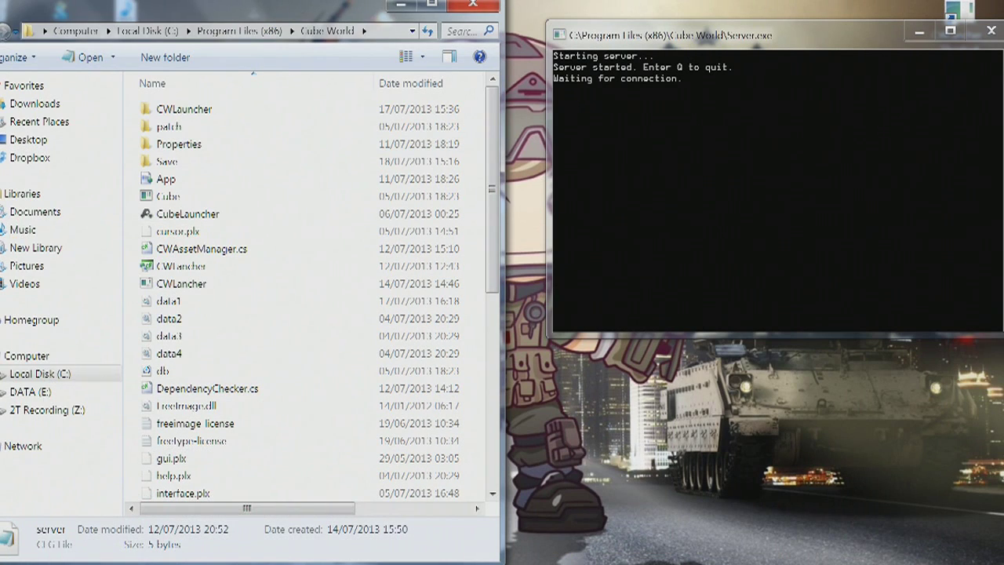
pyautogui.press('super')
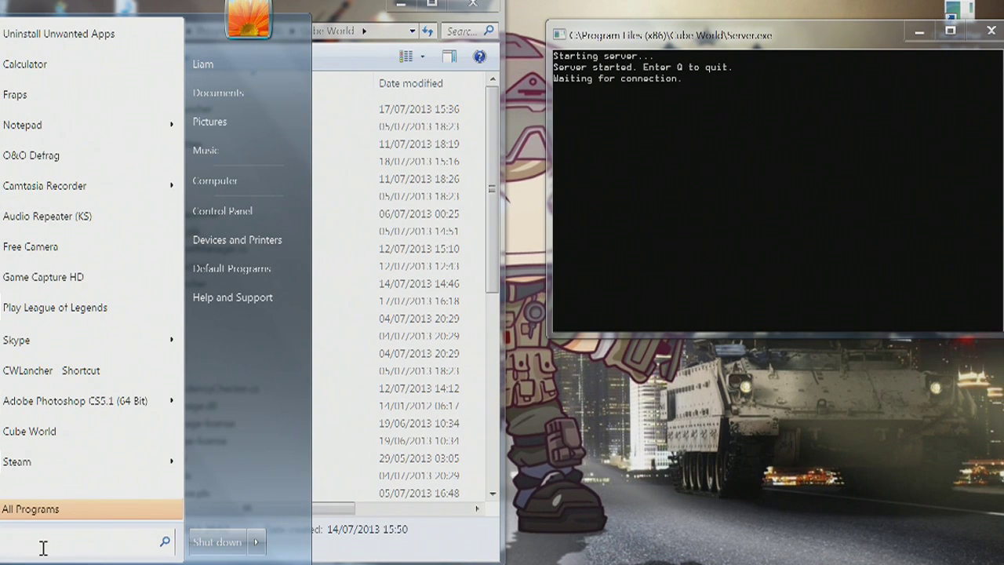
# - Run ipconfig in an administrator Command Prompt to find IPv4 192.168.0.3, then return to Chrome
pyautogui.write('cmd')
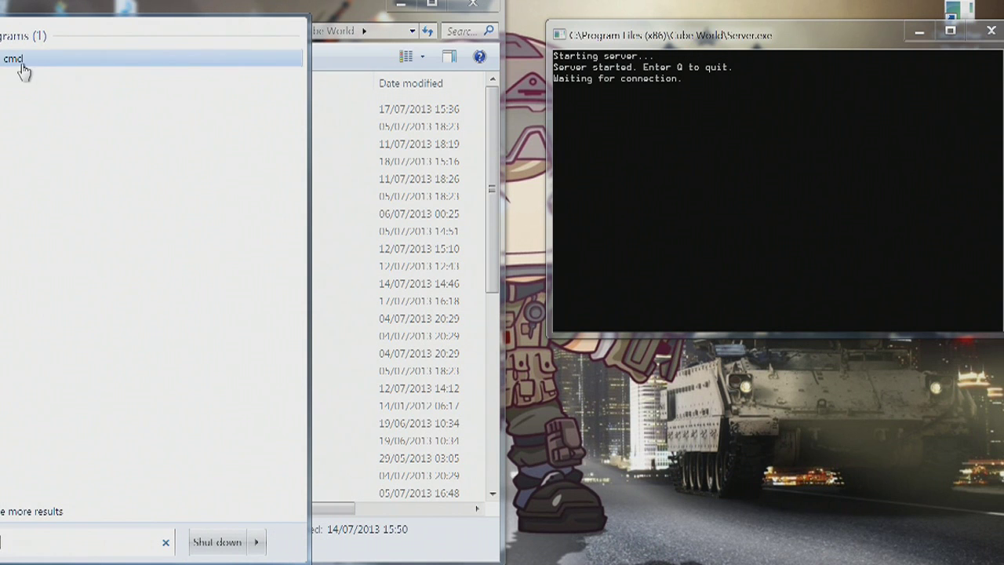
pyautogui.click(32, 67)
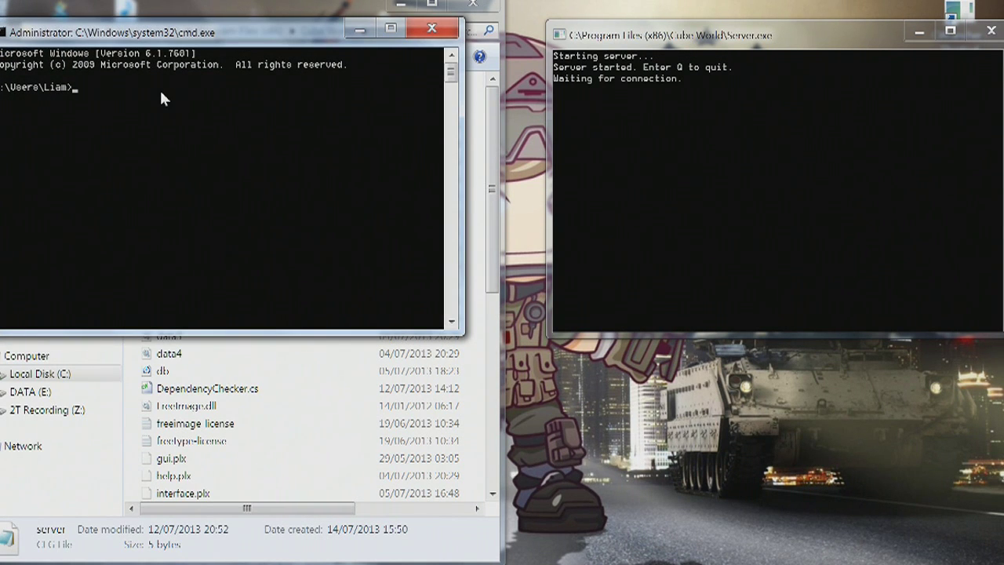
pyautogui.write('ipco')
pyautogui.write('nfig')
pyautogui.press('Return')
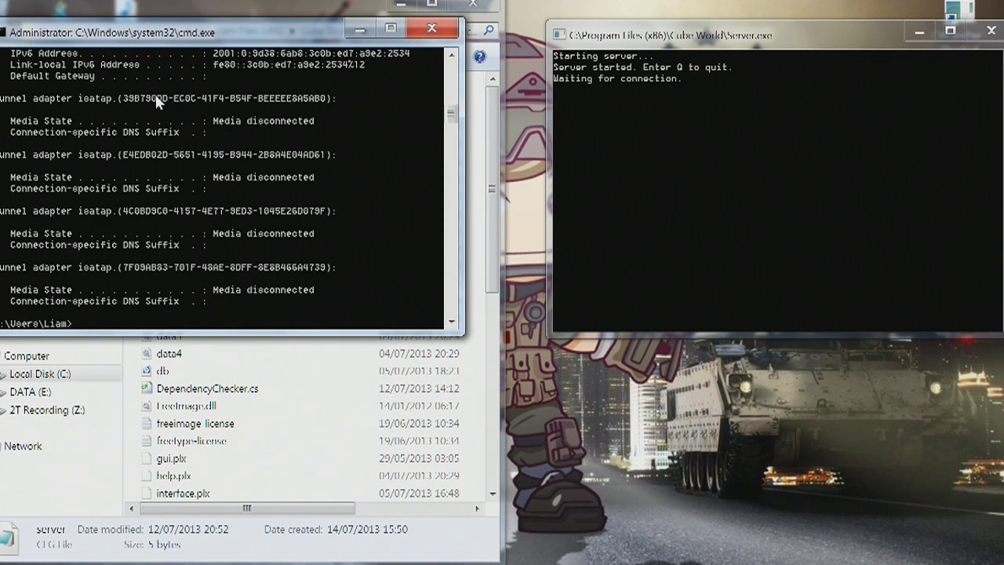
pyautogui.scroll(12, 212, 165)
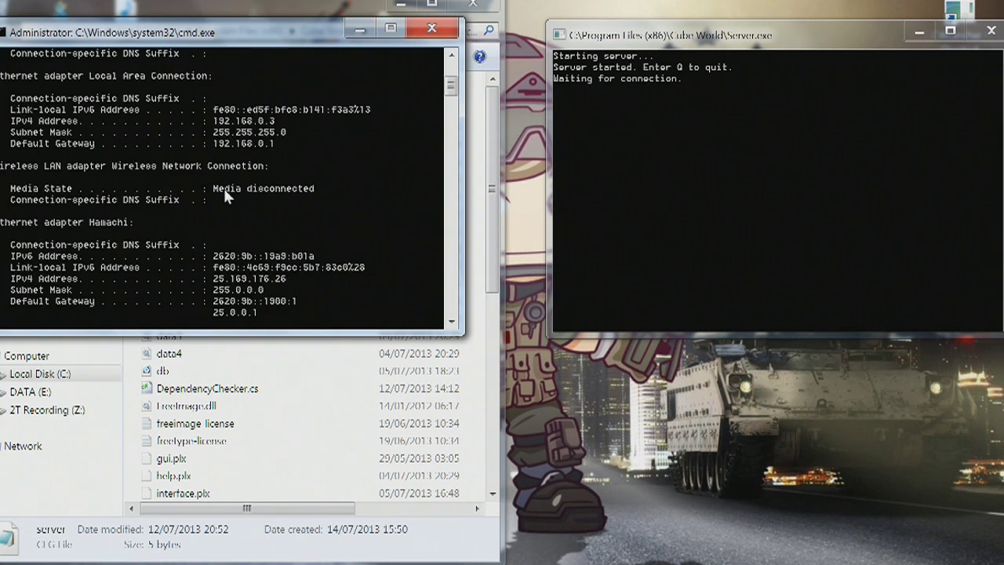
pyautogui.scroll(2, 223, 186)
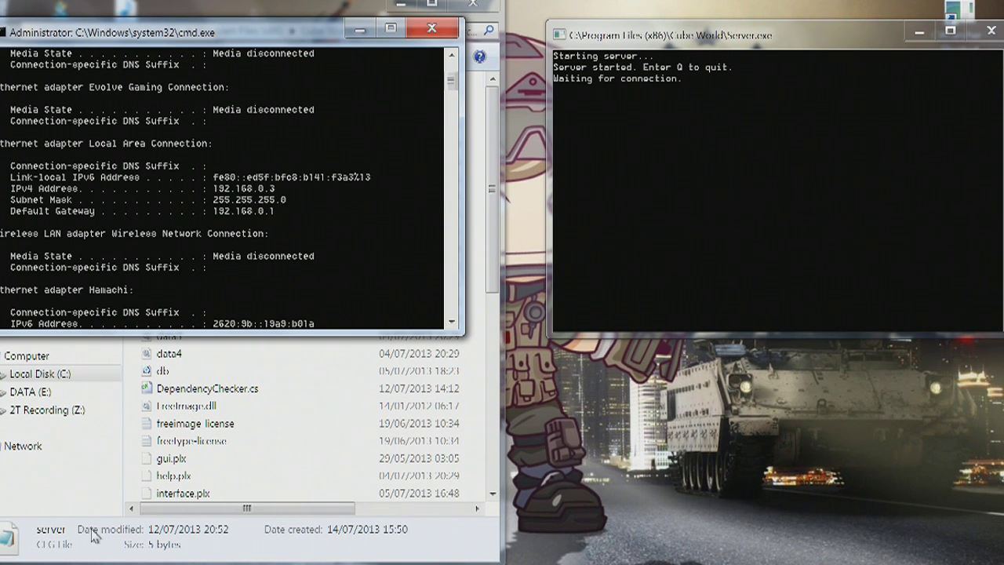
pyautogui.hotkey('alt', 'Tab')
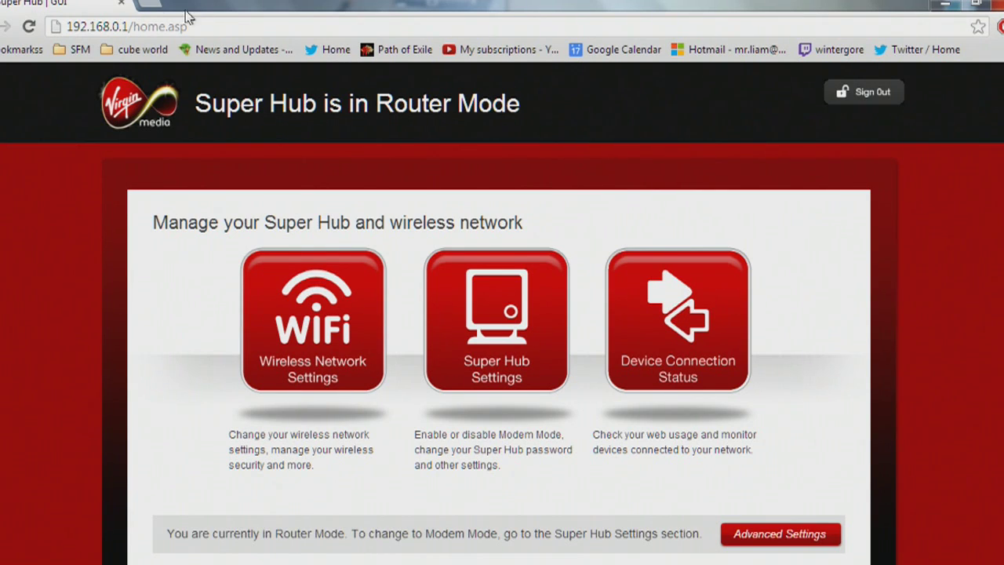
# - Load 192.168.0.1 in a new tab and close the older Super Hub tab
pyautogui.click(151, 9)
pyautogui.write('192.168.0.1')
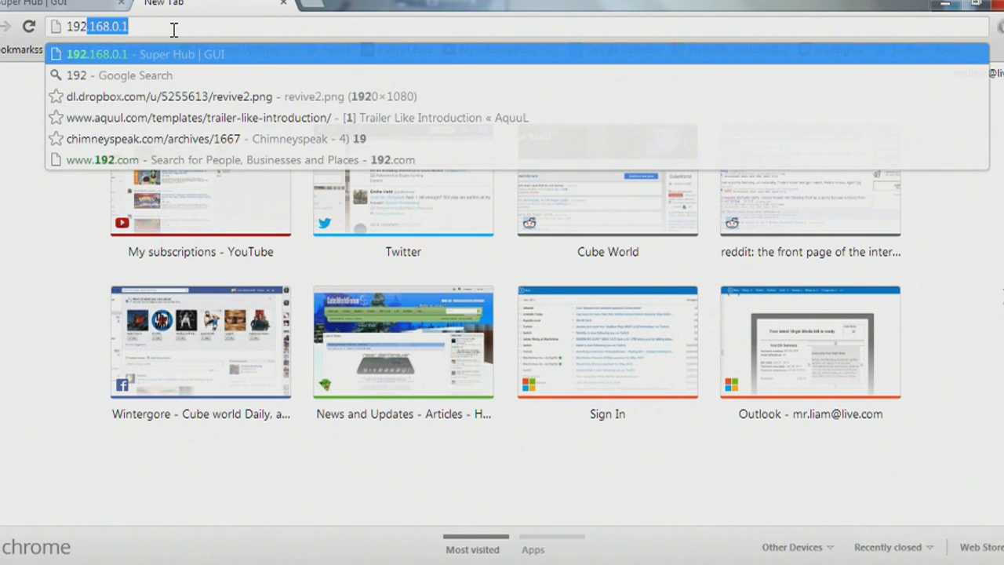
pyautogui.press('Return')
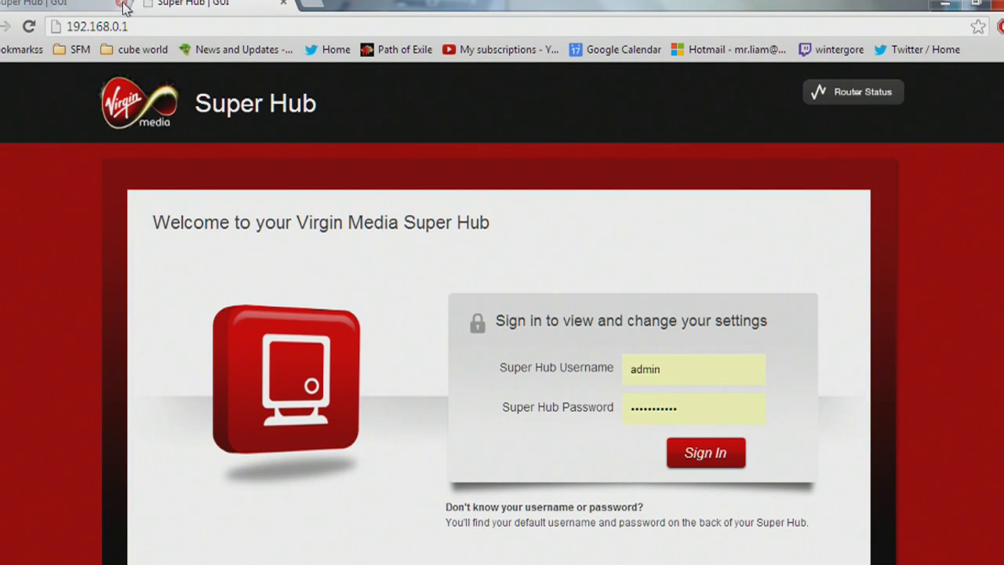
pyautogui.click(121, 4)
# - Replace the saved hub password in the sign-in form with a newly typed one
pyautogui.moveTo(678, 407); pyautogui.dragTo(542, 417)
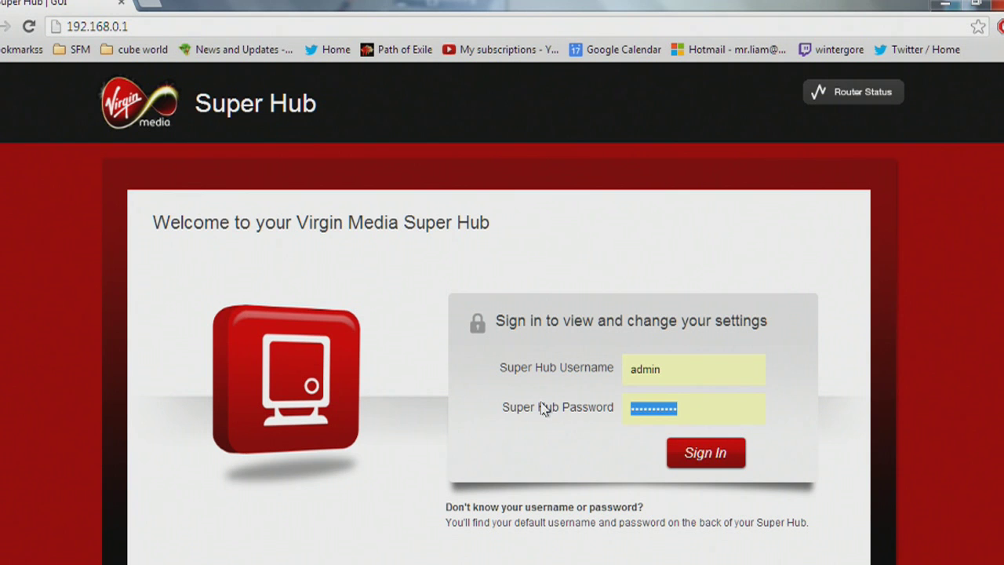
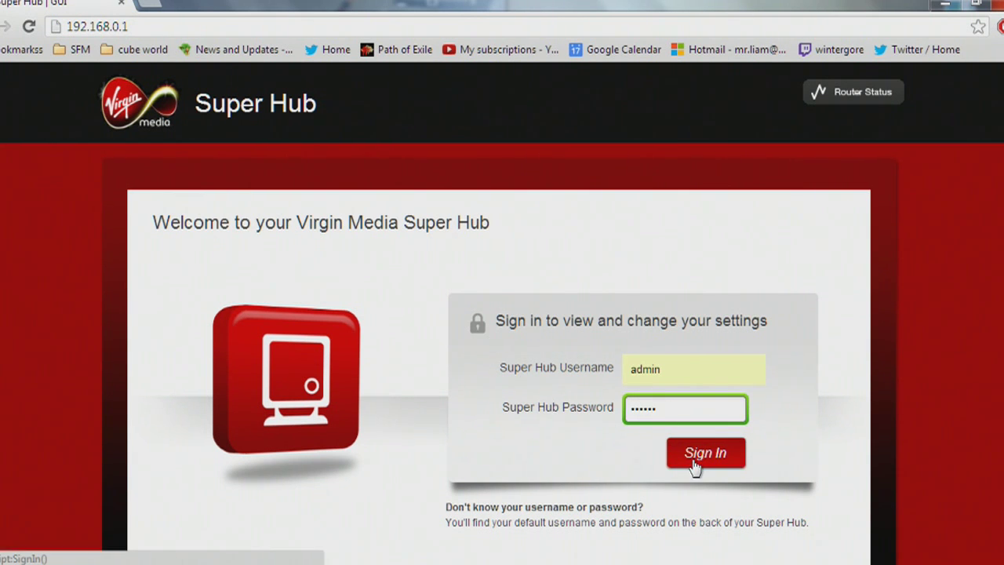
pyautogui.moveTo(504, 410); pyautogui.dragTo(620, 411)
pyautogui.click(578, 404)
pyautogui.click(136, 4)
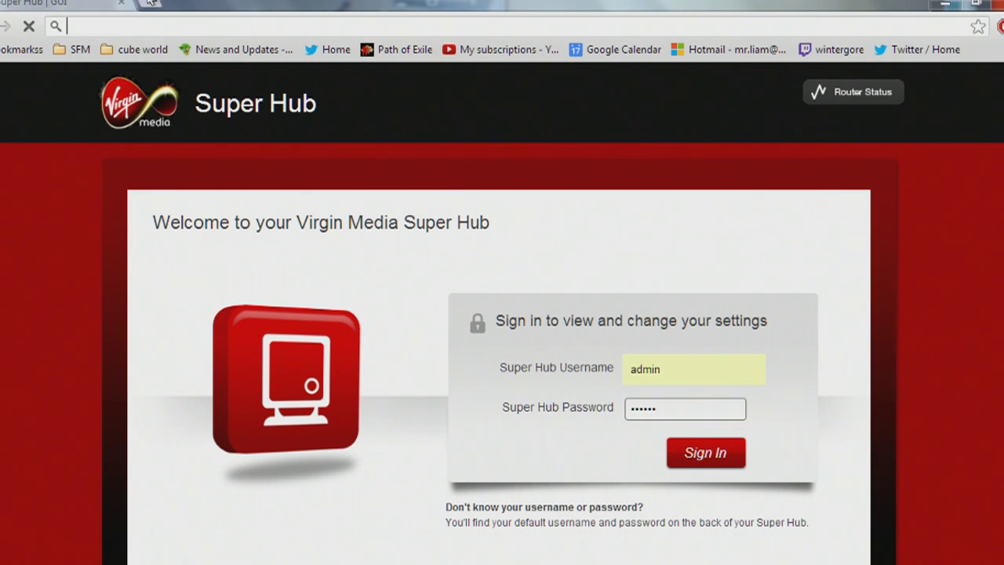
# - Search 'virgin media superhub username password' and read the forum reply giving default login details
pyautogui.write('virgin')
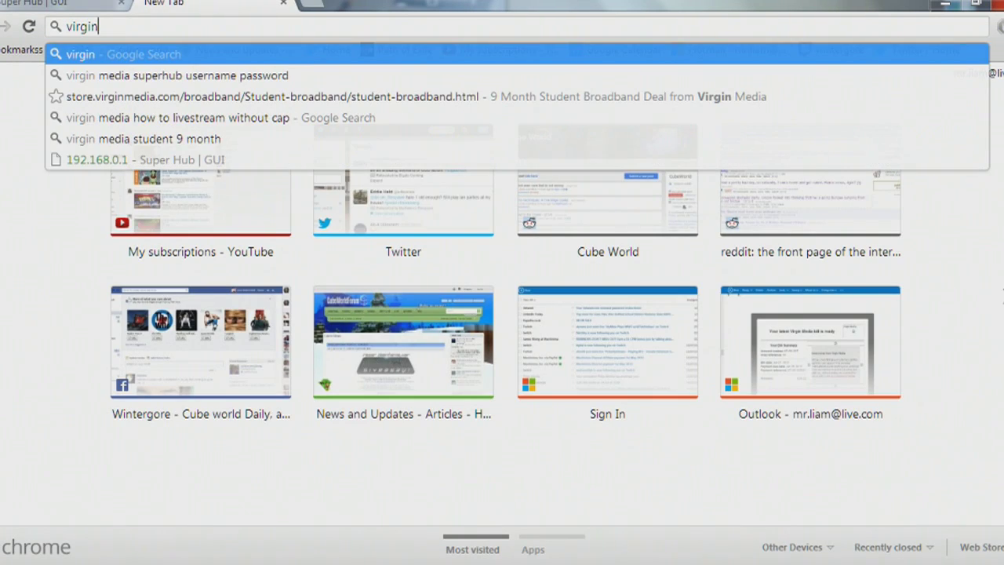
pyautogui.press('Down')
pyautogui.press('Return')
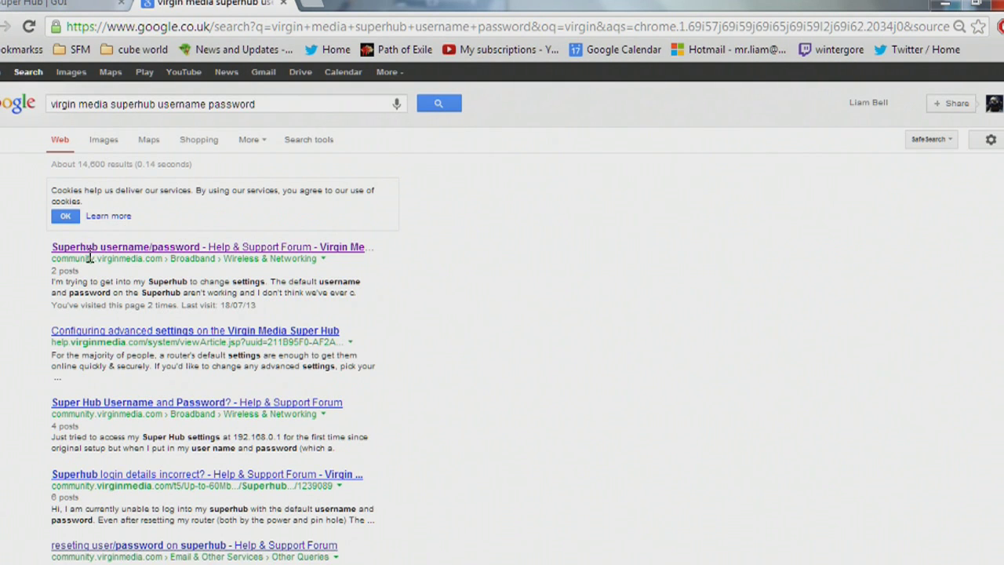
pyautogui.click(85, 248)
pyautogui.scroll(-4, 434, 357)
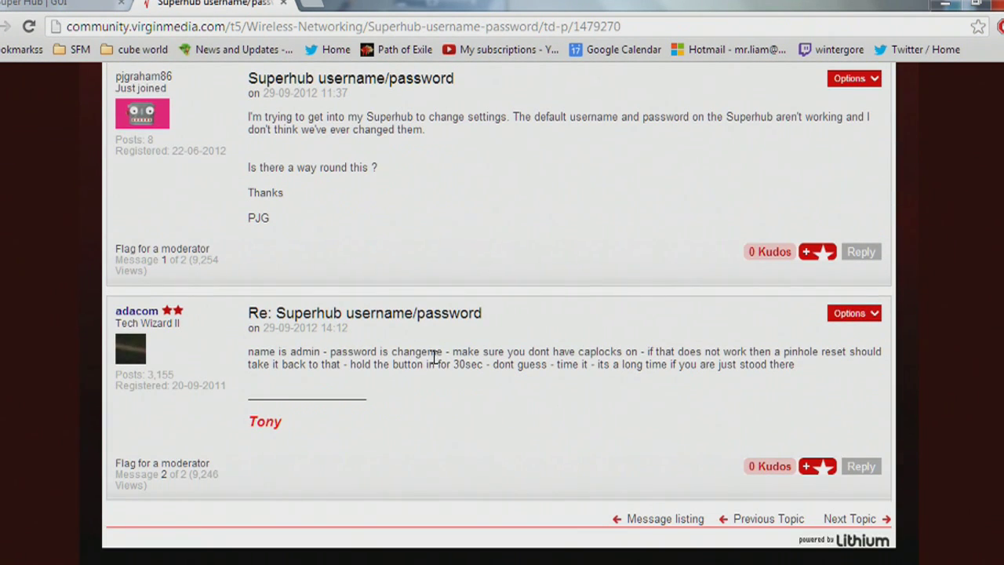
pyautogui.moveTo(247, 352); pyautogui.dragTo(451, 352)
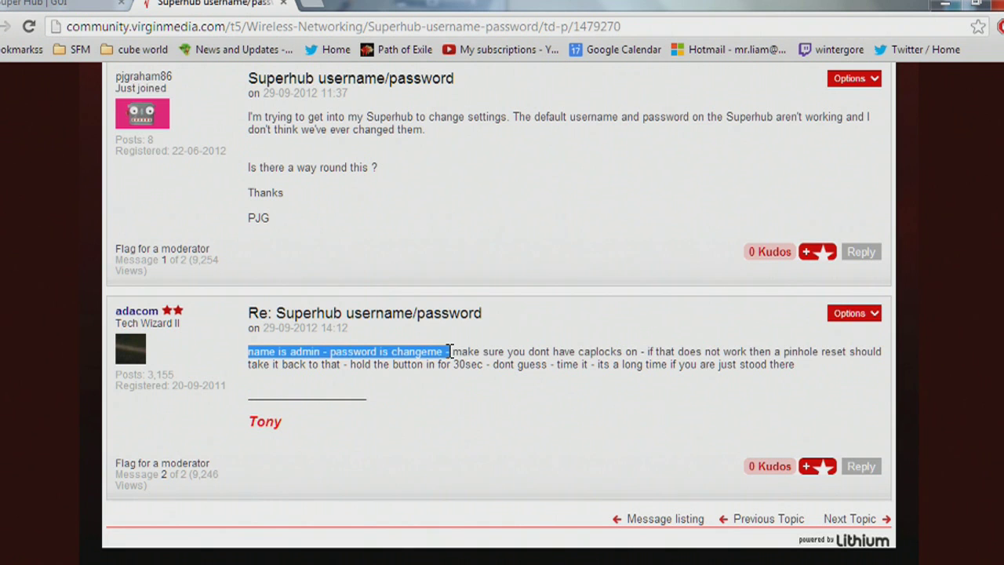
pyautogui.click(484, 353)
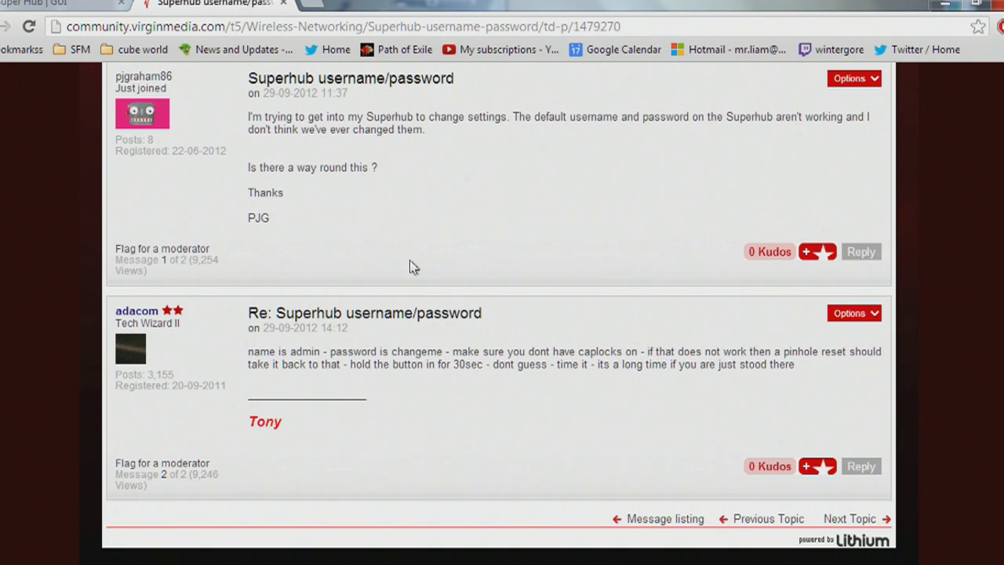
pyautogui.click(291, 6)
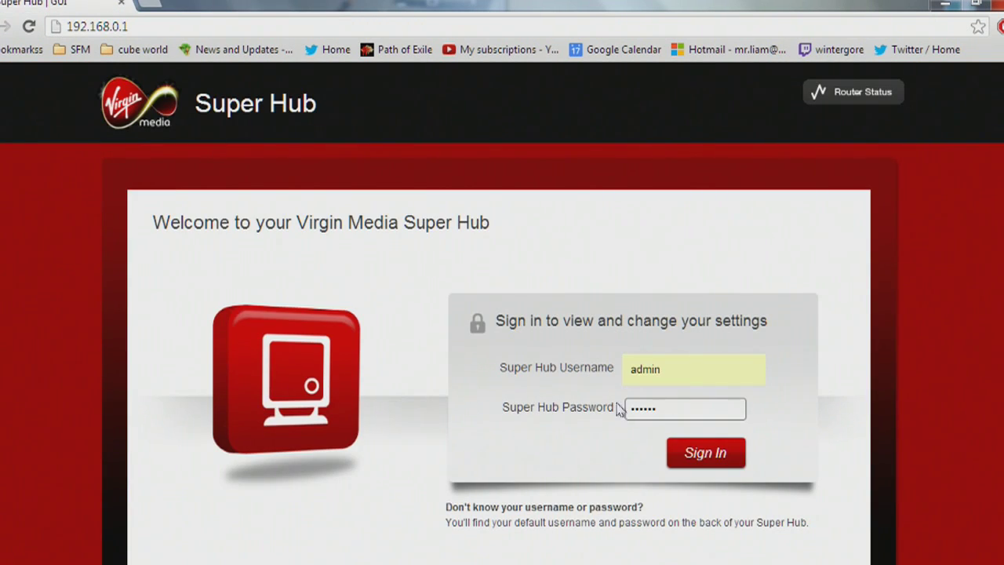
# - Sign in to the Super Hub, confirm entering Advanced Settings, and open Port Forwarding
pyautogui.click(702, 463)
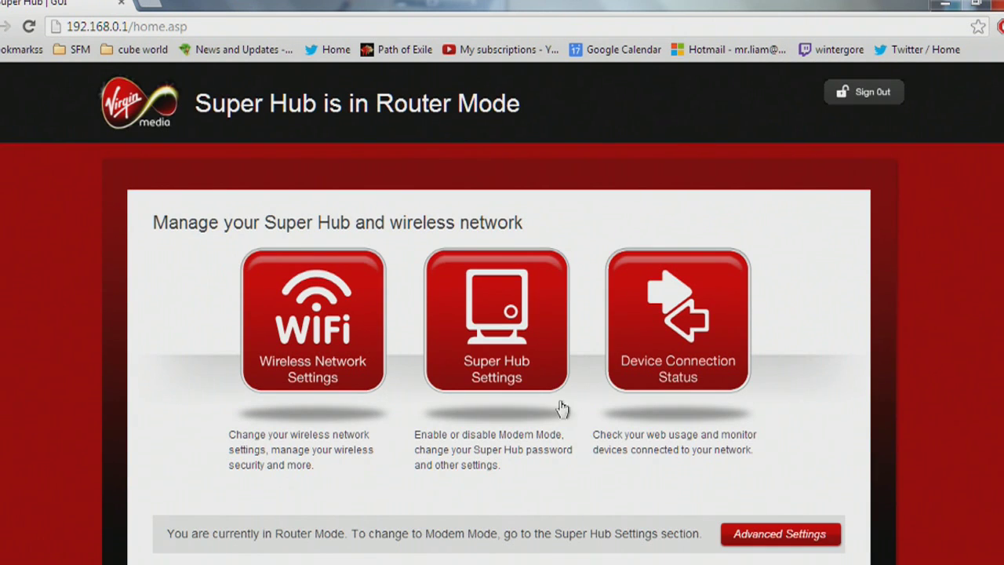
pyautogui.scroll(-2, 478, 306)
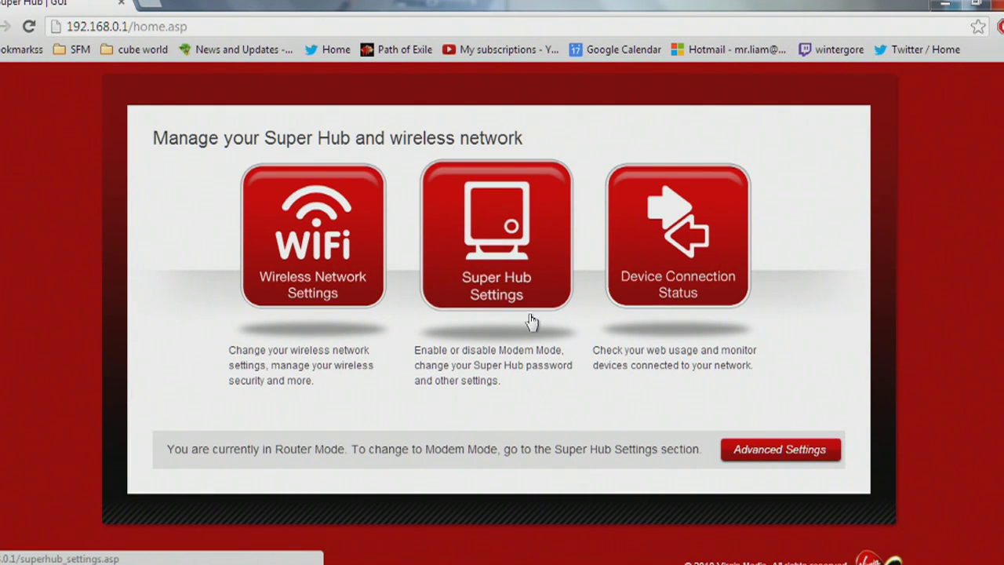
pyautogui.scroll(2, 385, 313)
pyautogui.scroll(-2, 688, 385)
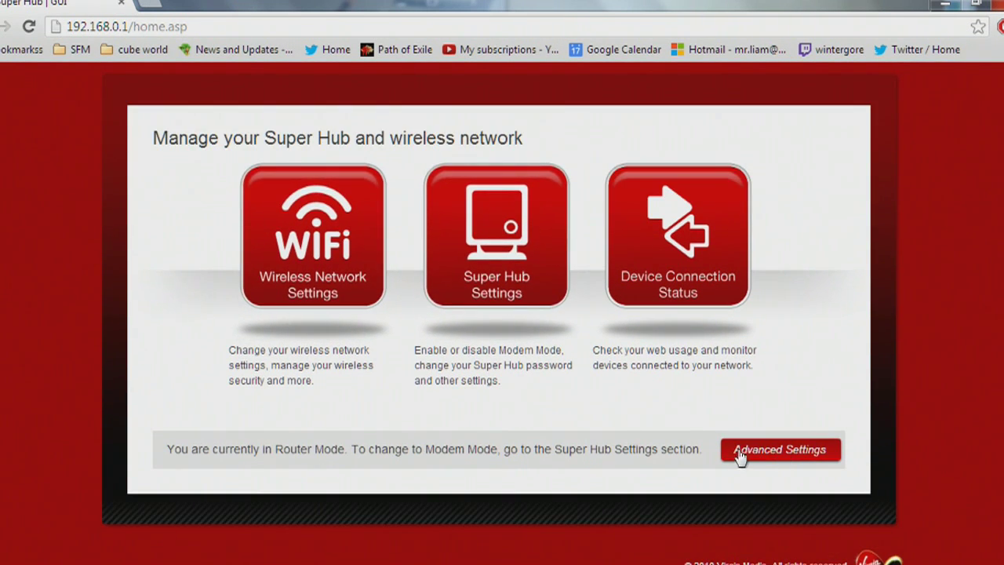
pyautogui.click(770, 451)
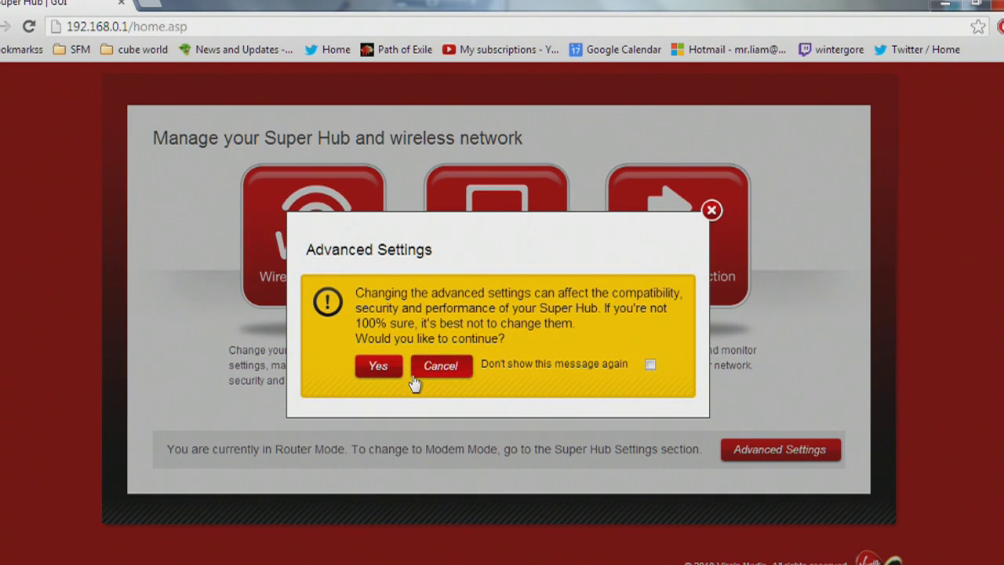
pyautogui.click(378, 367)
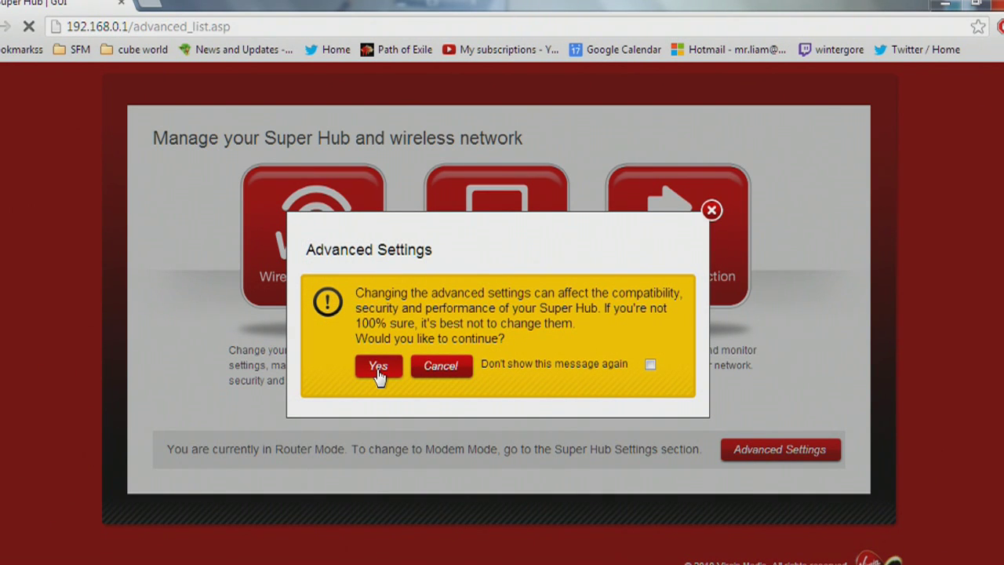
pyautogui.scroll(-3, 426, 372)
pyautogui.scroll(3, 410, 376)
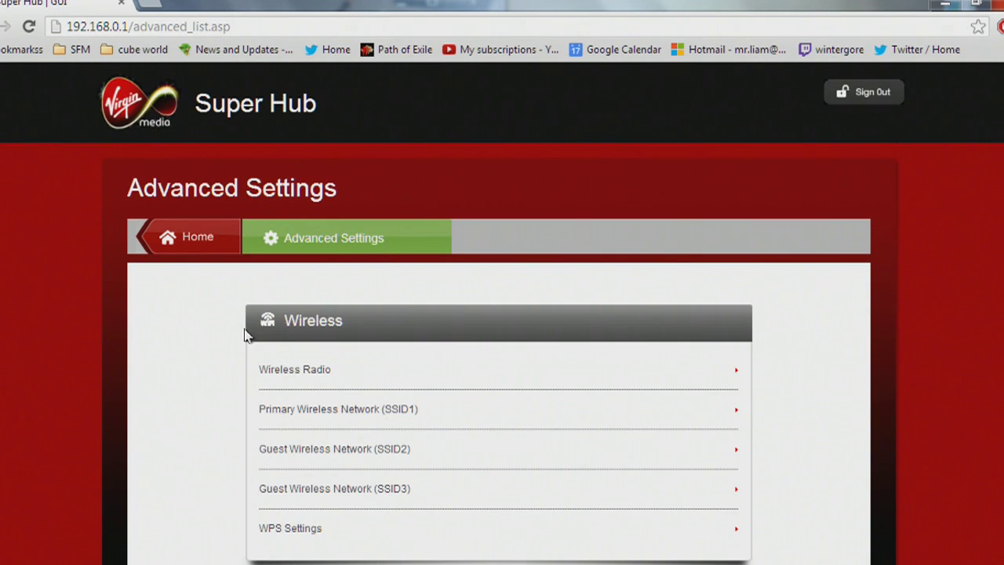
pyautogui.scroll(-5, 220, 365)
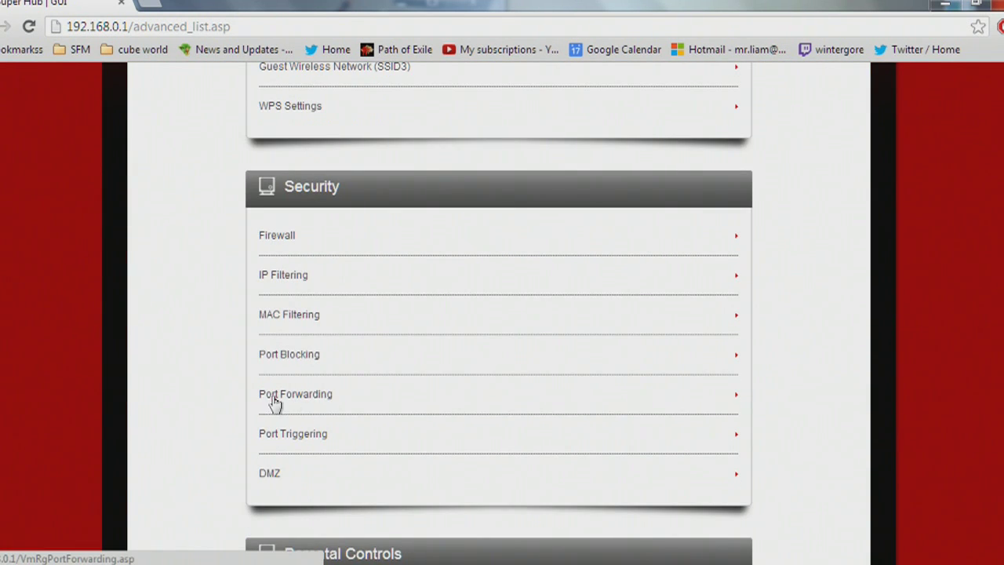
pyautogui.click(306, 405)
# - Add a forwarding rule named cubeworld for port 12345 to IP 192.168.0.3
pyautogui.scroll(-4, 232, 339)
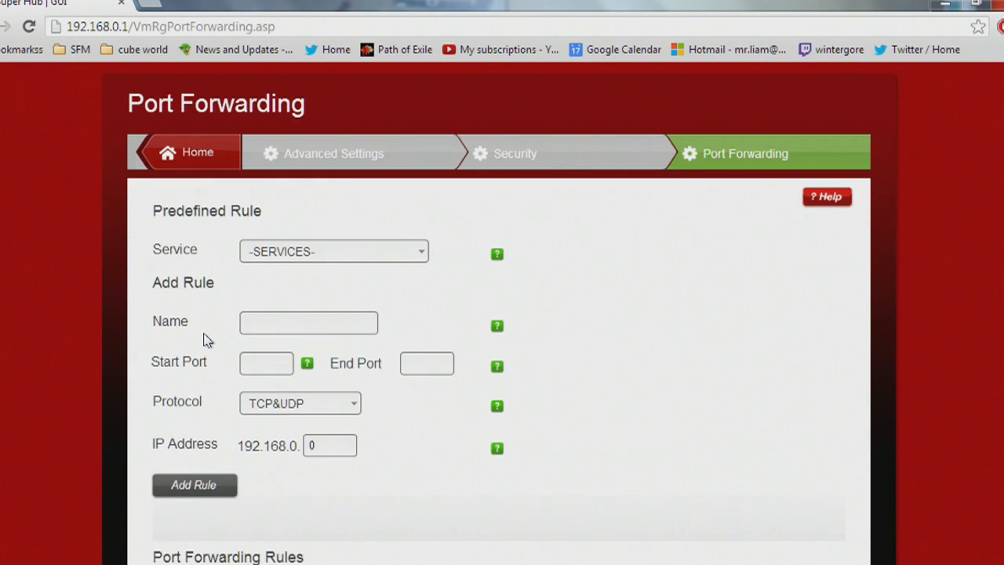
pyautogui.scroll(3, 233, 316)
pyautogui.click(338, 252)
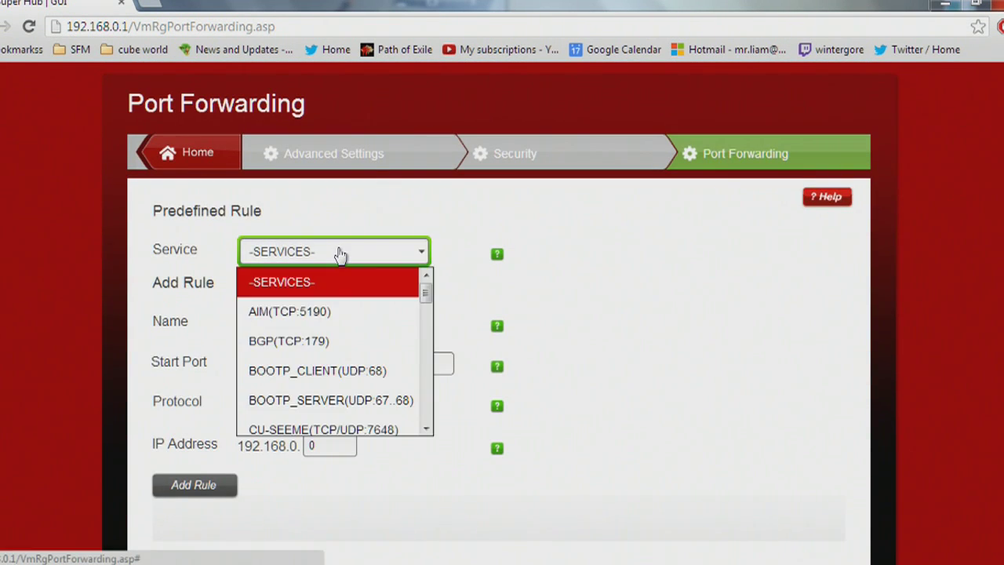
pyautogui.click(339, 254)
pyautogui.click(253, 325)
pyautogui.write('c')
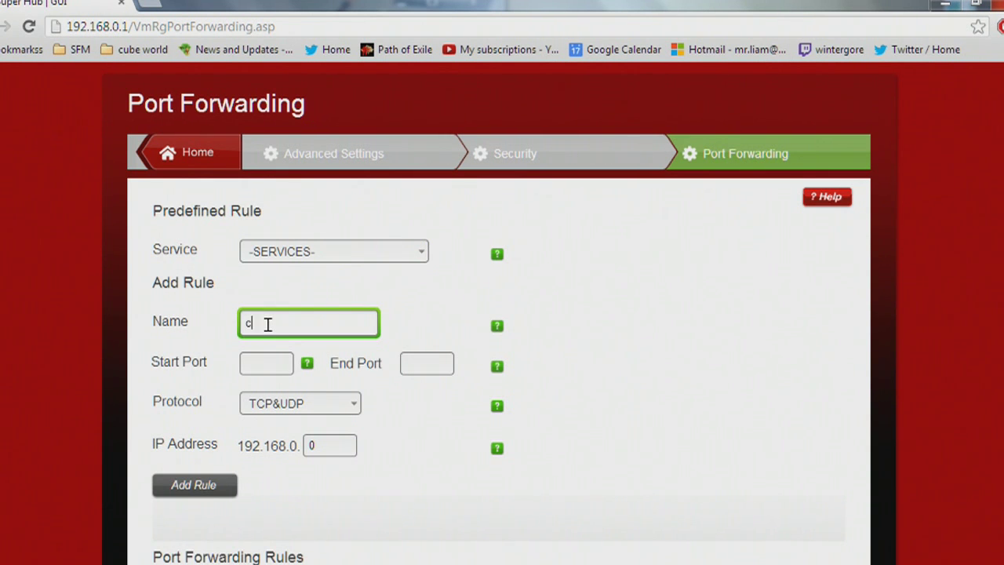
pyautogui.write('ubeworld')
pyautogui.press('Tab')
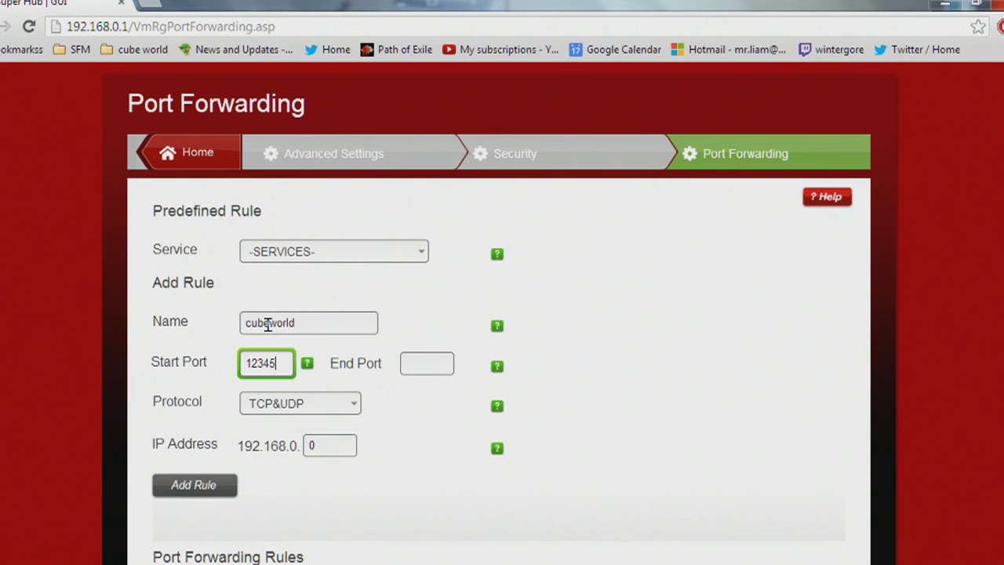
pyautogui.press('Tab')
pyautogui.write('12345')
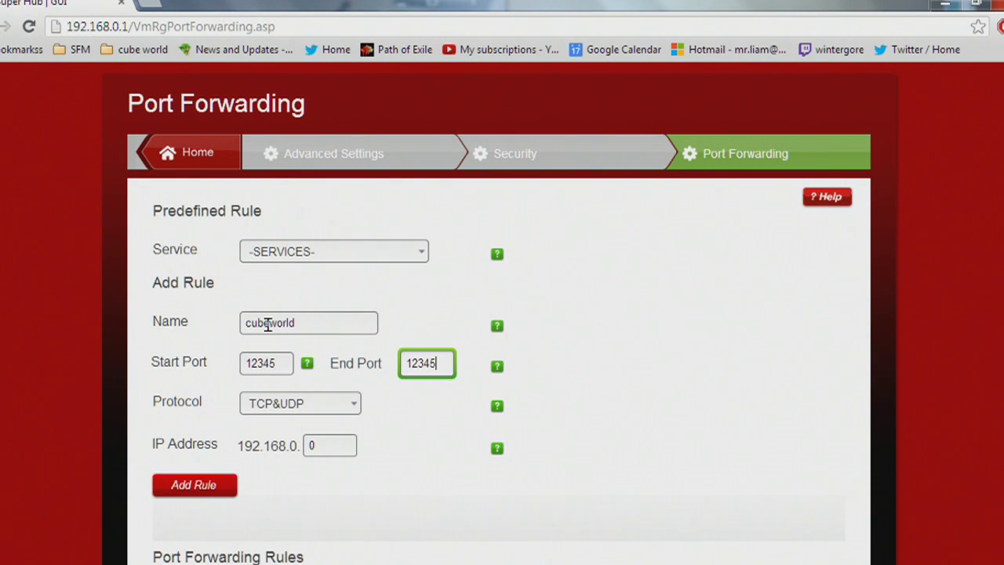
pyautogui.click(331, 446)
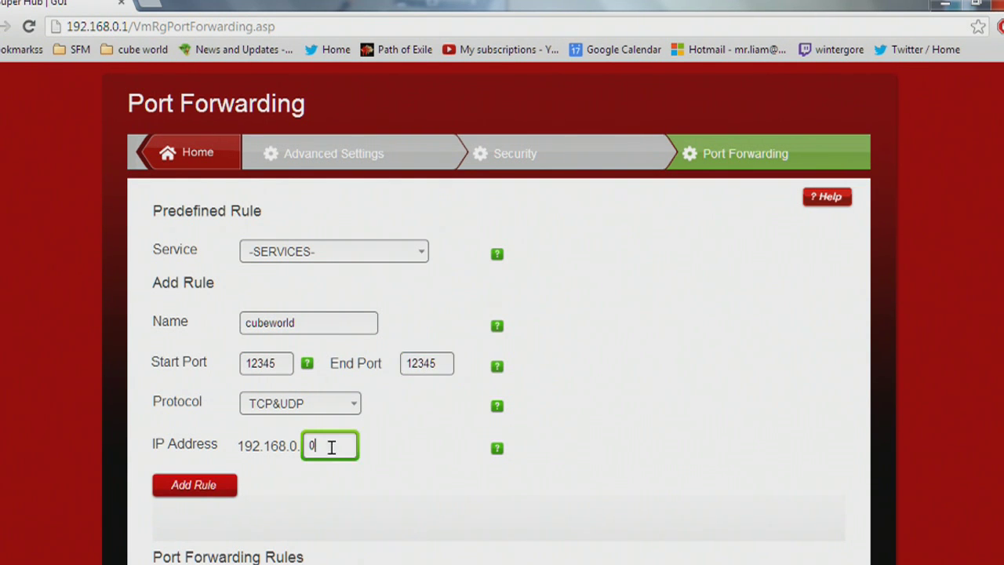
pyautogui.write('3')
pyautogui.click(193, 486)
# - Apply the new cubeworld rule and confirm the change with Yes
pyautogui.scroll(-3, 329, 482)
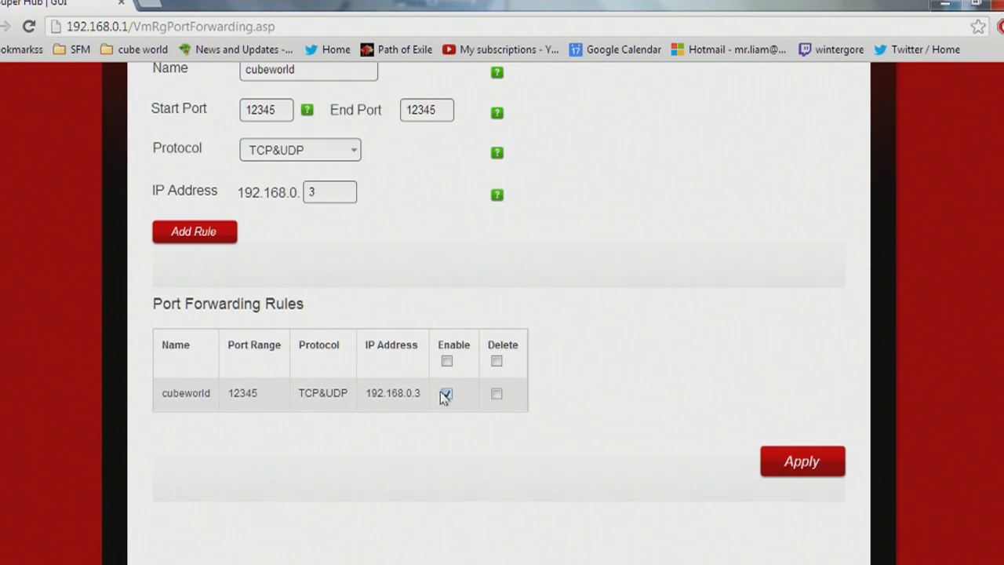
pyautogui.moveTo(162, 393); pyautogui.dragTo(428, 394)
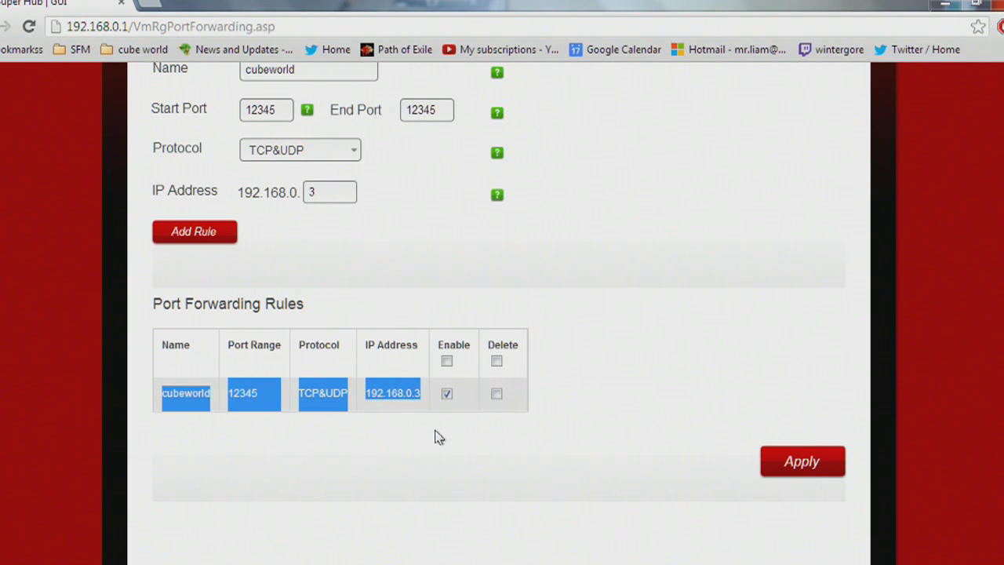
pyautogui.click(441, 436)
pyautogui.click(784, 468)
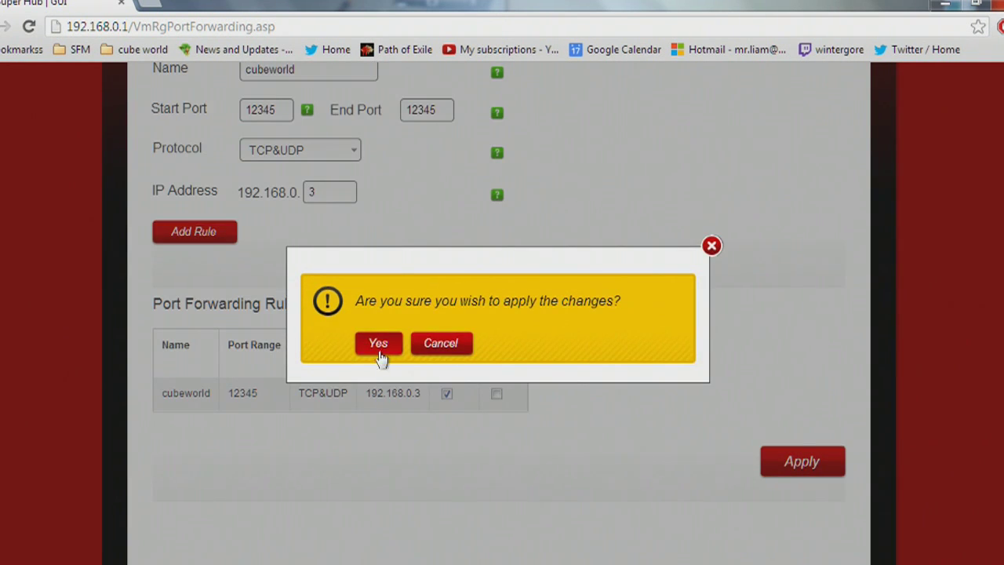
pyautogui.click(379, 349)
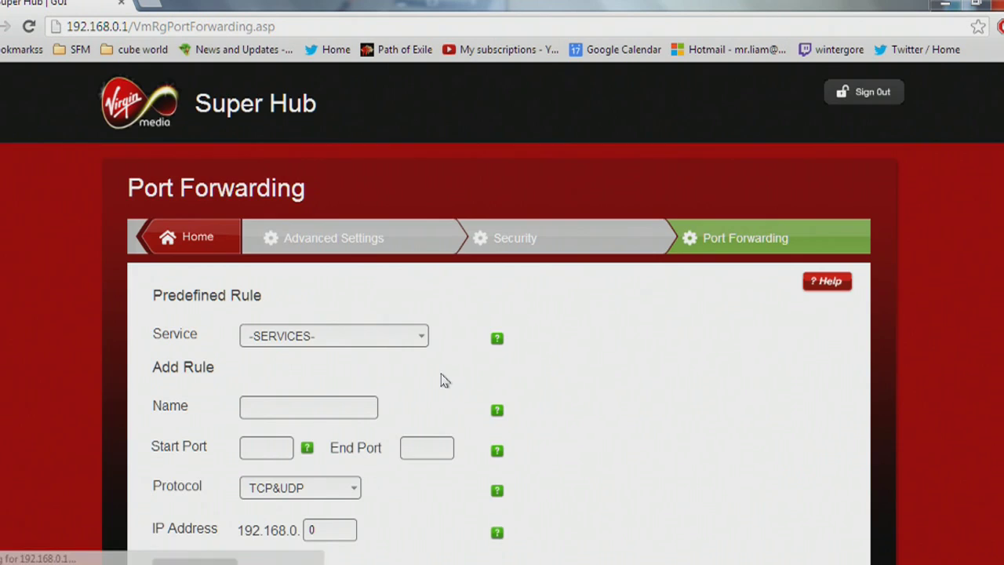
# - Close the Command Prompt window and minimize the Cube World folder
pyautogui.scroll(4, 457, 401)
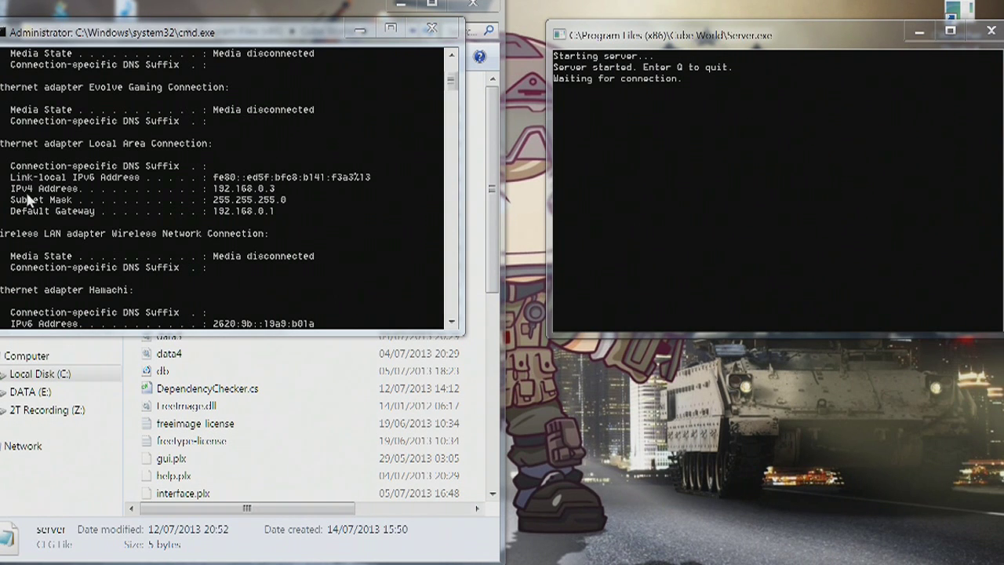
pyautogui.click(431, 28)
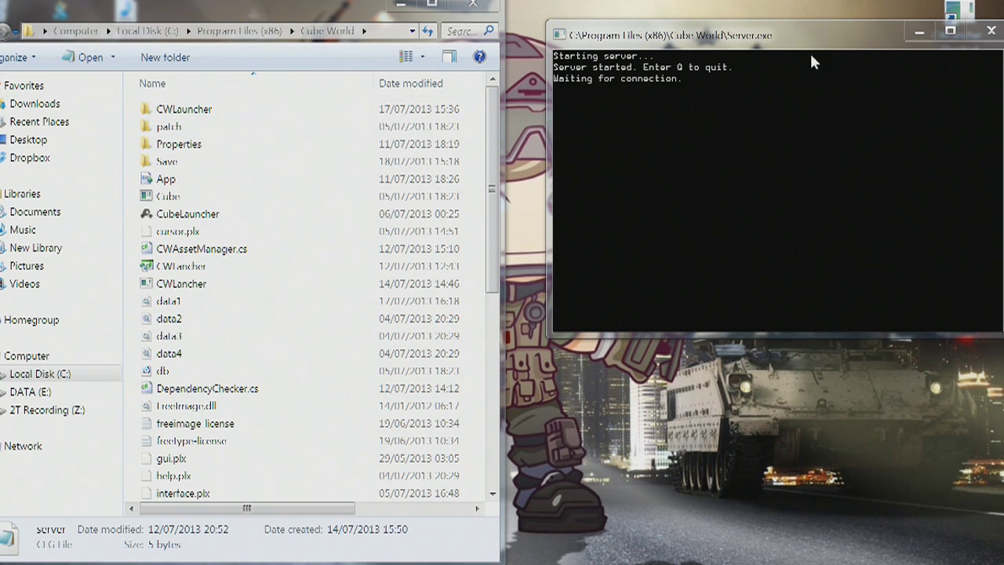
pyautogui.click(399, 5)
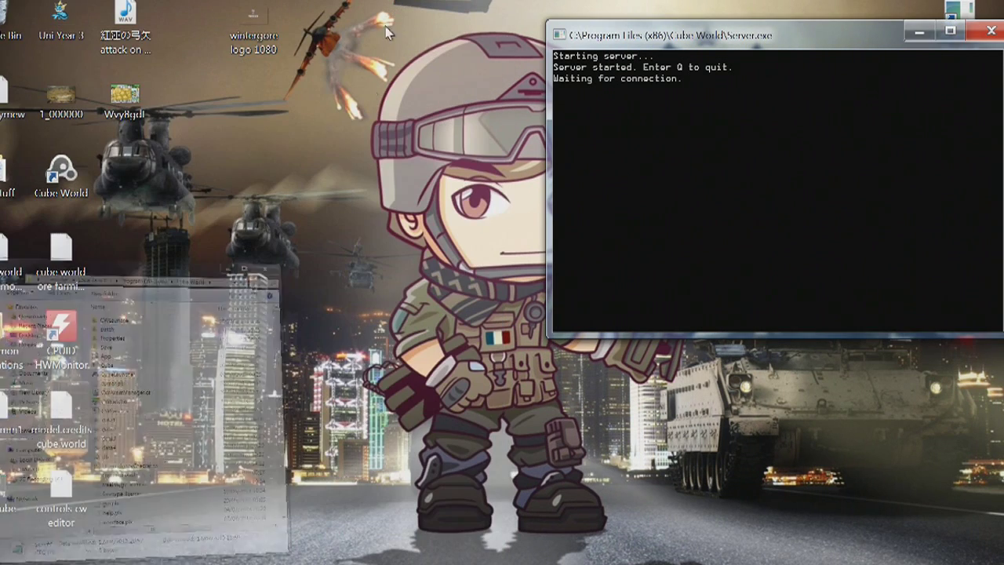
# - Shrink the server console, then start Cube World from the CWLauncher shortcut
pyautogui.doubleClick(813, 40)
pyautogui.doubleClick(971, 46)
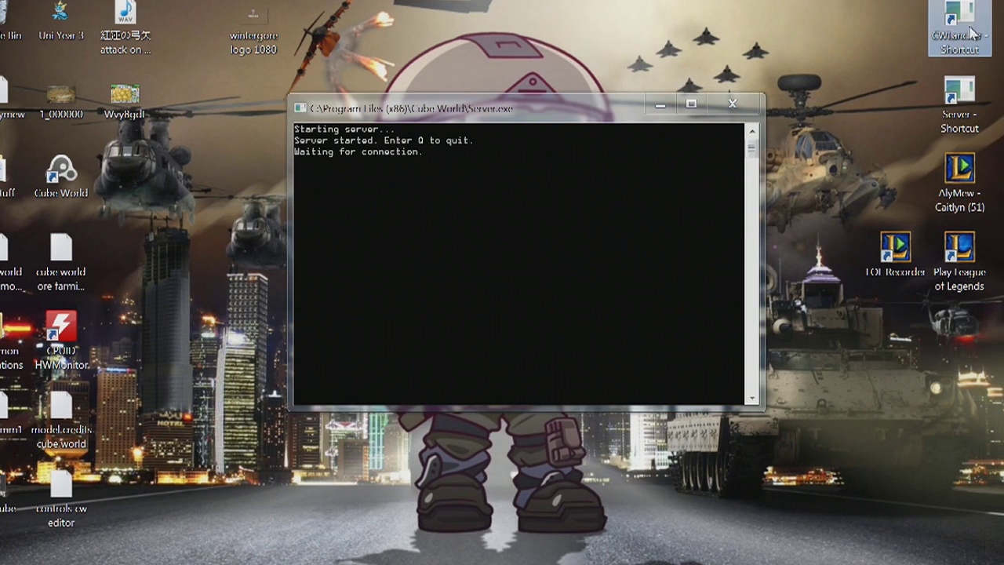
pyautogui.click(553, 311)
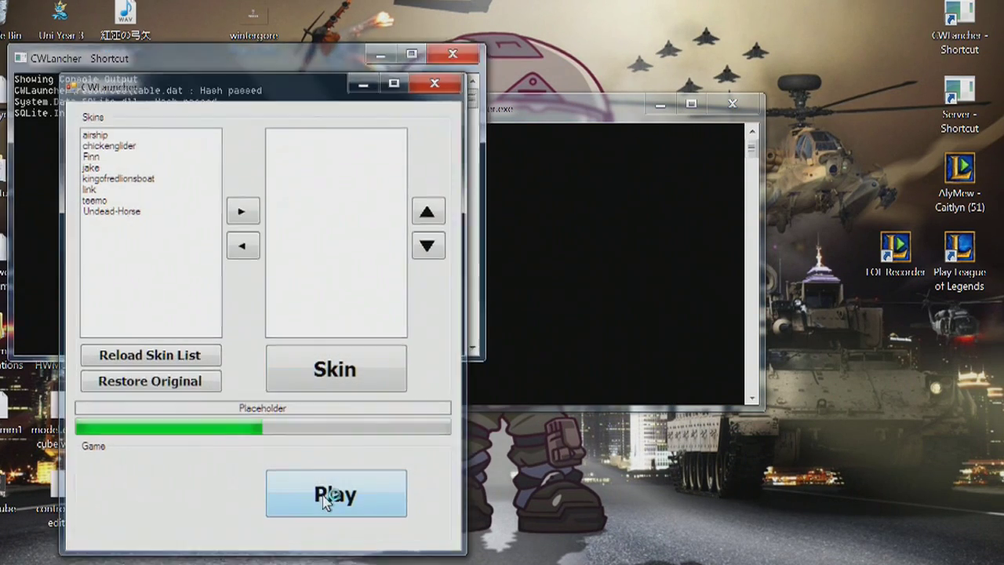
pyautogui.click(324, 497)
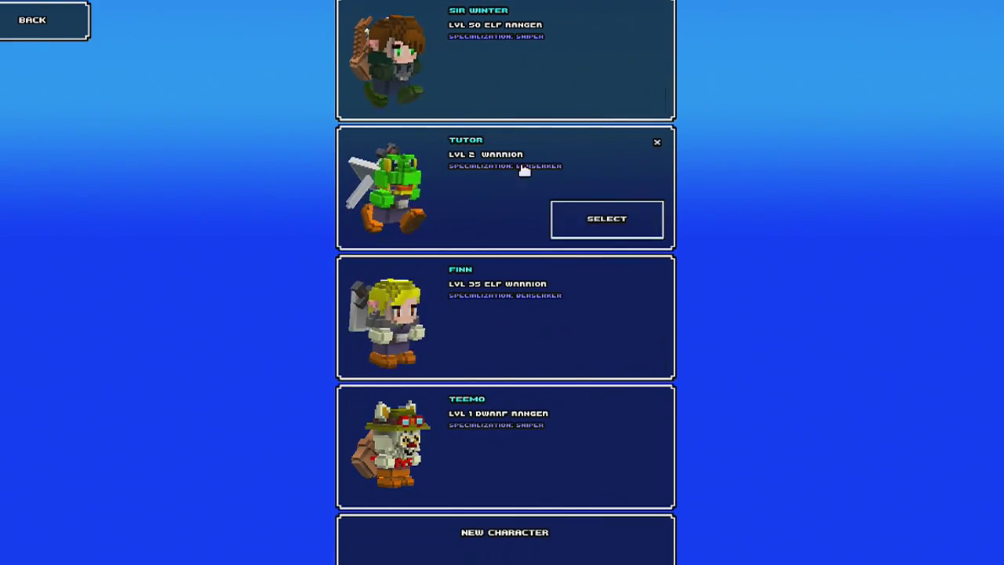
# - Choose the level 50 elf ranger and connect to the server at 192.168.0.x
pyautogui.click(614, 105)
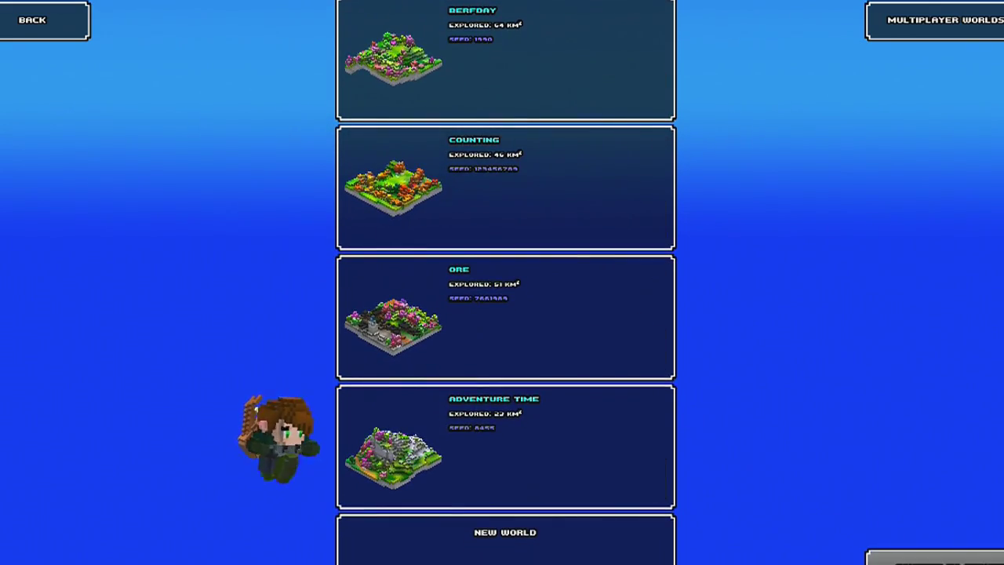
pyautogui.click(902, 554)
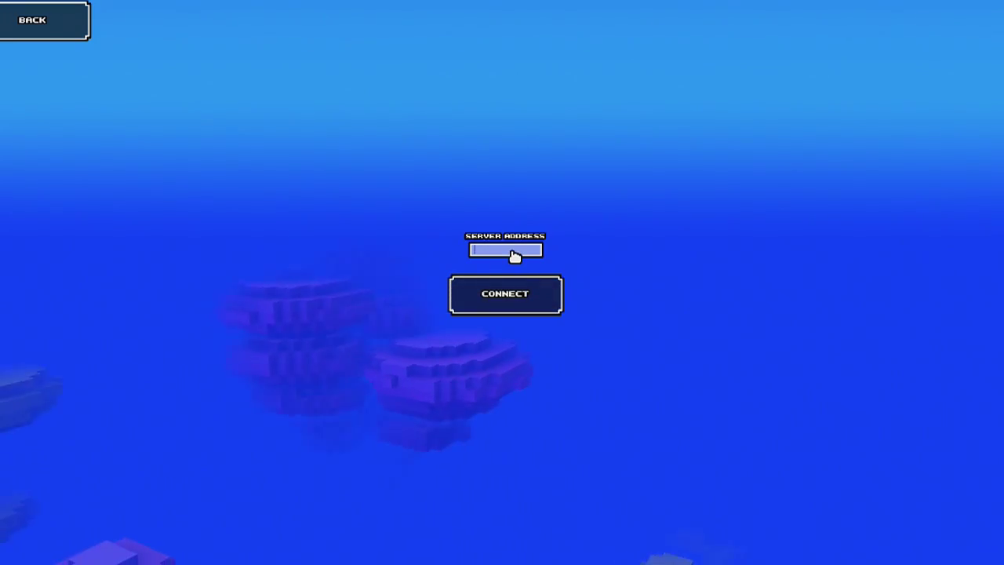
pyautogui.write('192.168.0.')
pyautogui.press('Return')
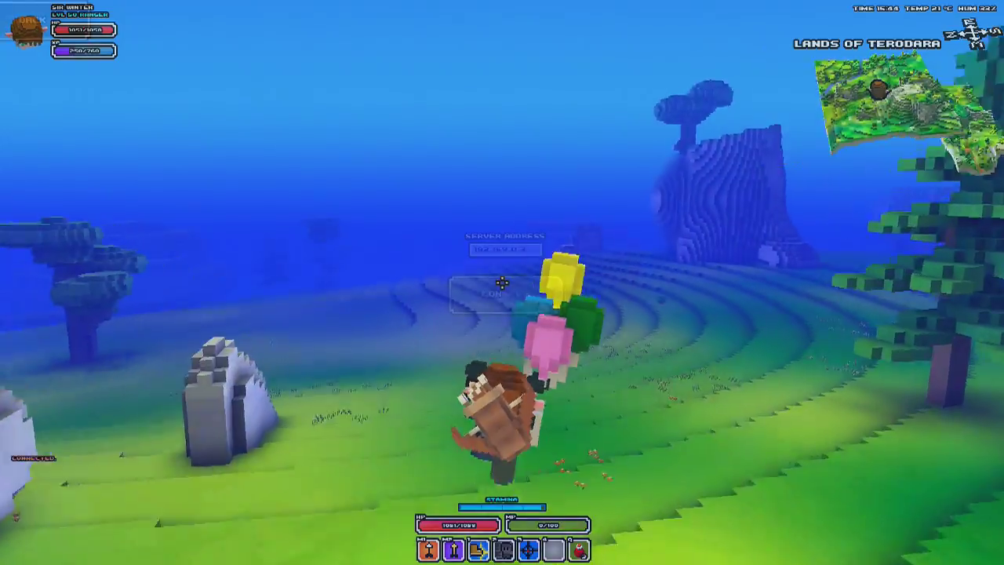
# - Run the ranger uphill past the large grey rock and lift off on balloons among the trees
pyautogui.press('w')
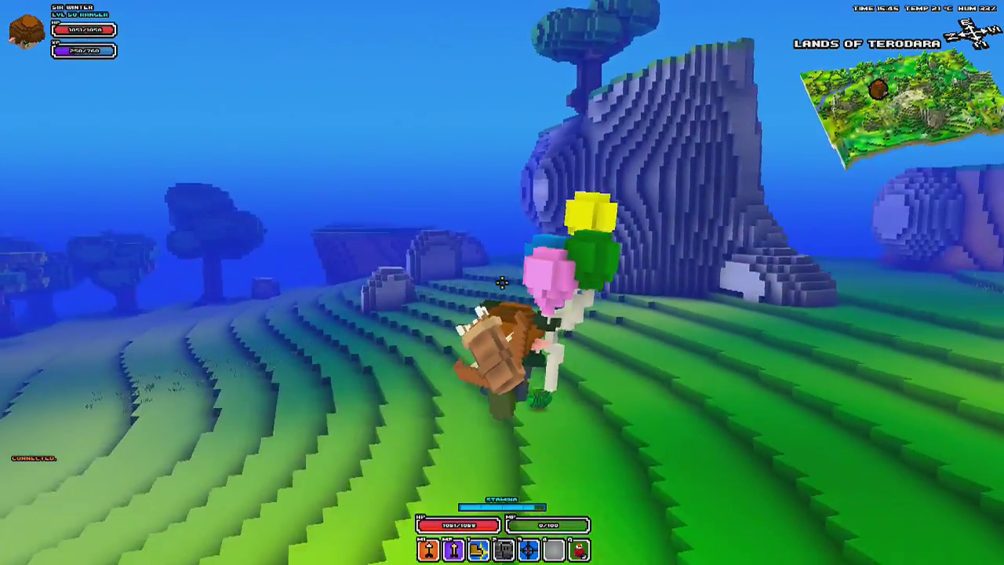
pyautogui.press('w')
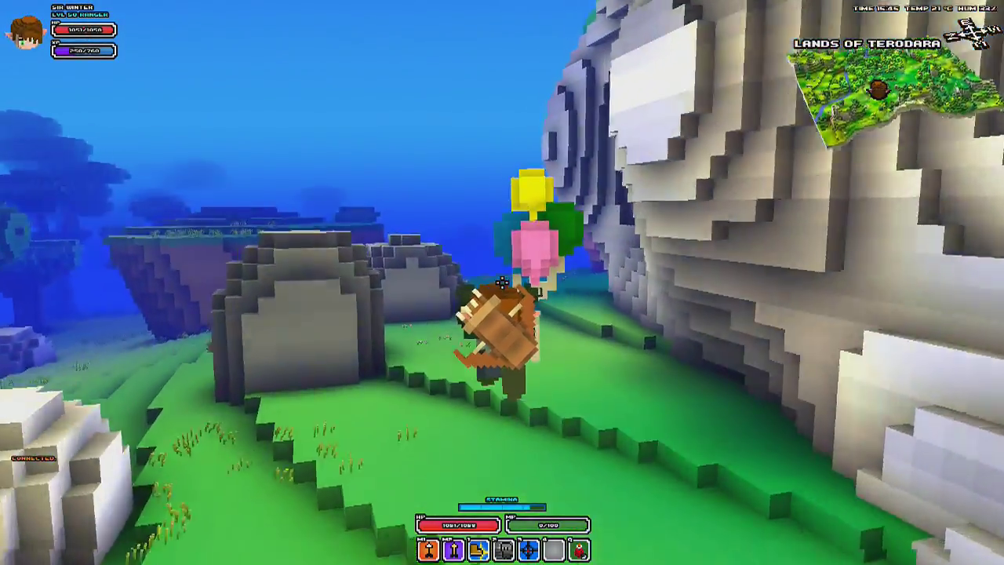
pyautogui.press('w')
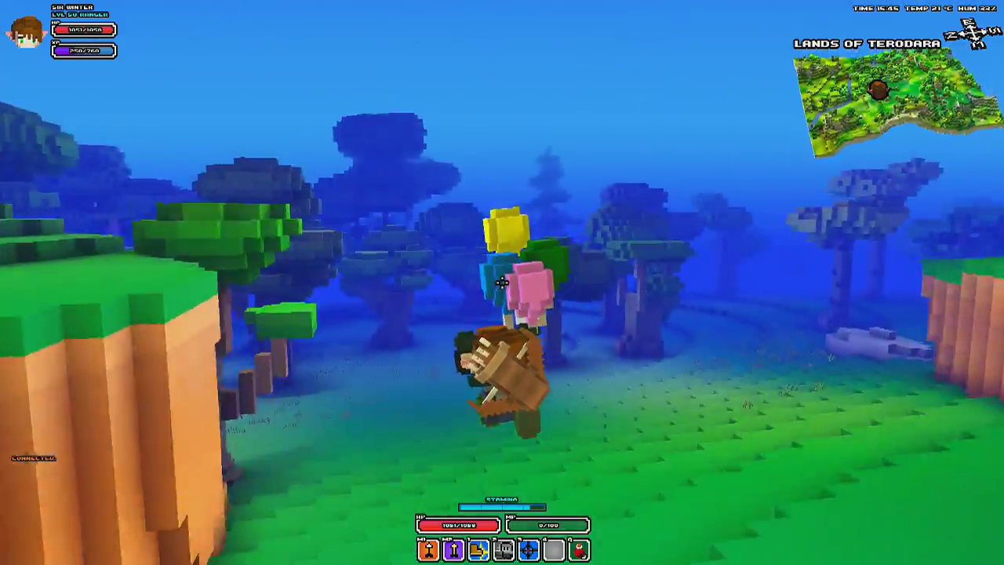
pyautogui.press('w')
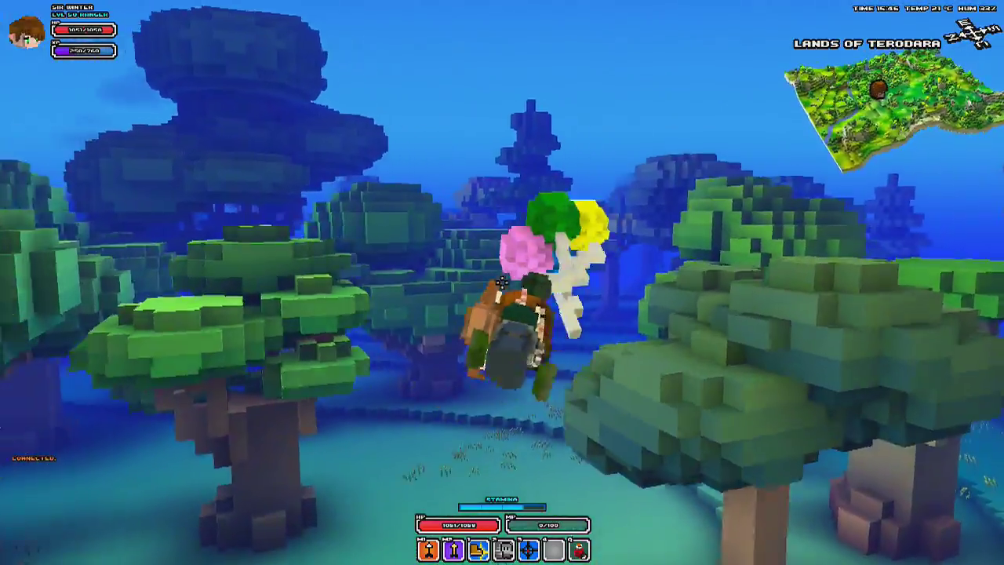
pyautogui.press('w')
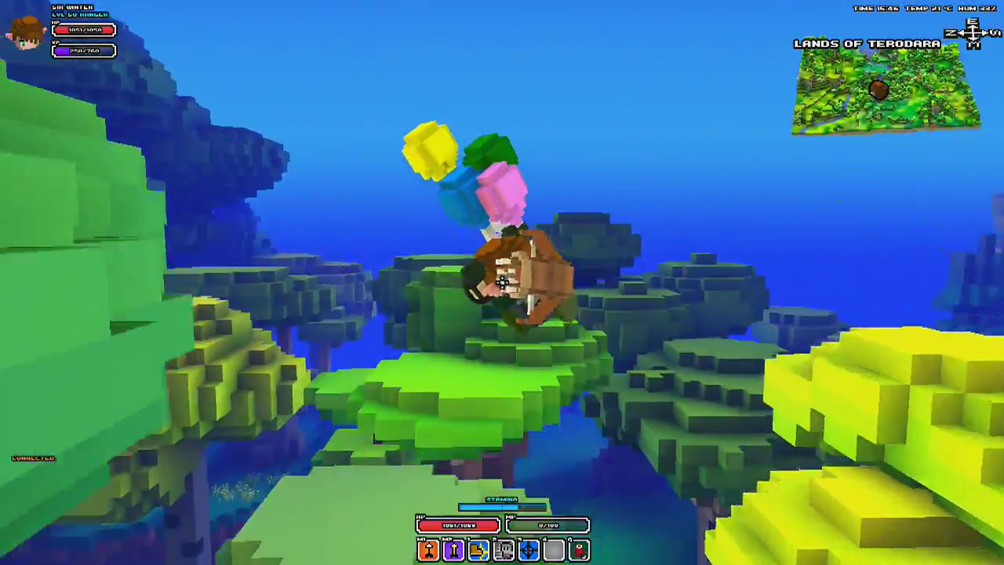
# - Glide over the tree canopy past the big tree and land on the grass beside the grey cliff
pyautogui.press('w')
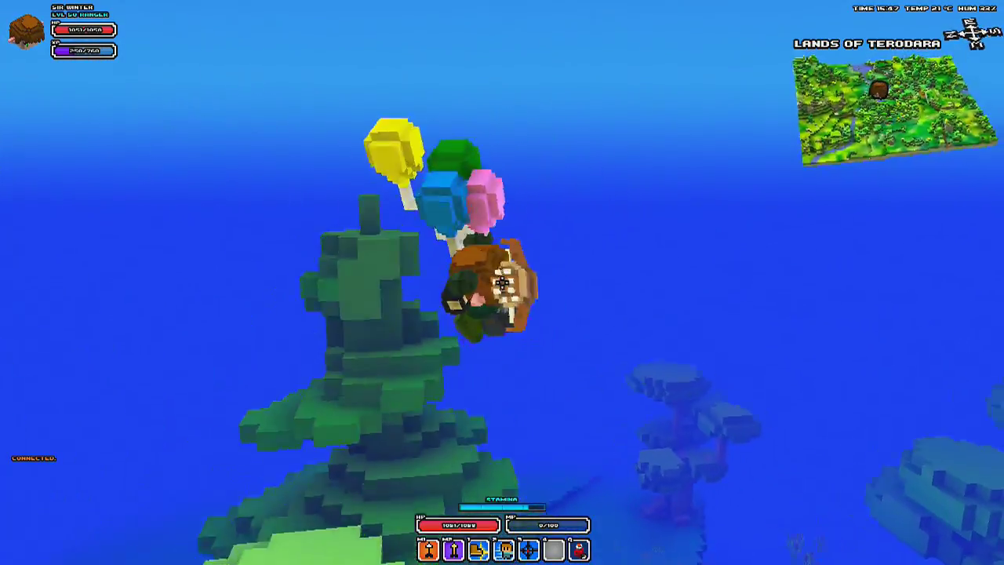
pyautogui.press('w')
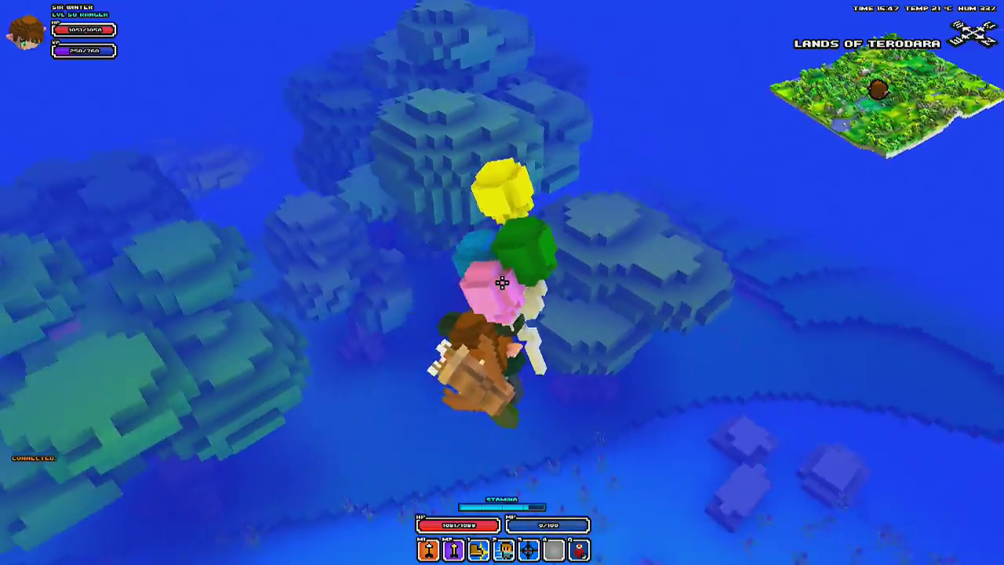
pyautogui.press('w')
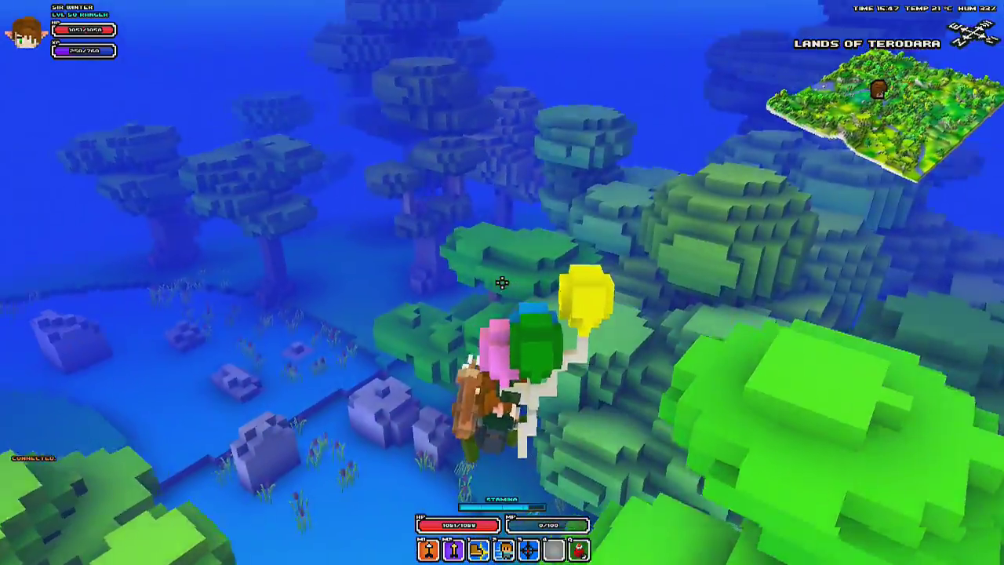
pyautogui.press('w')
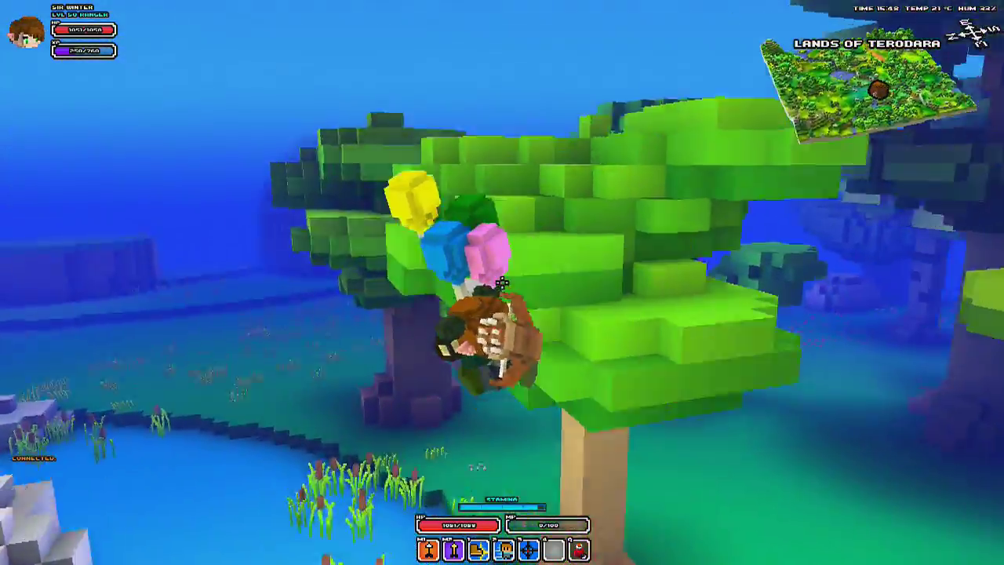
pyautogui.press('w')
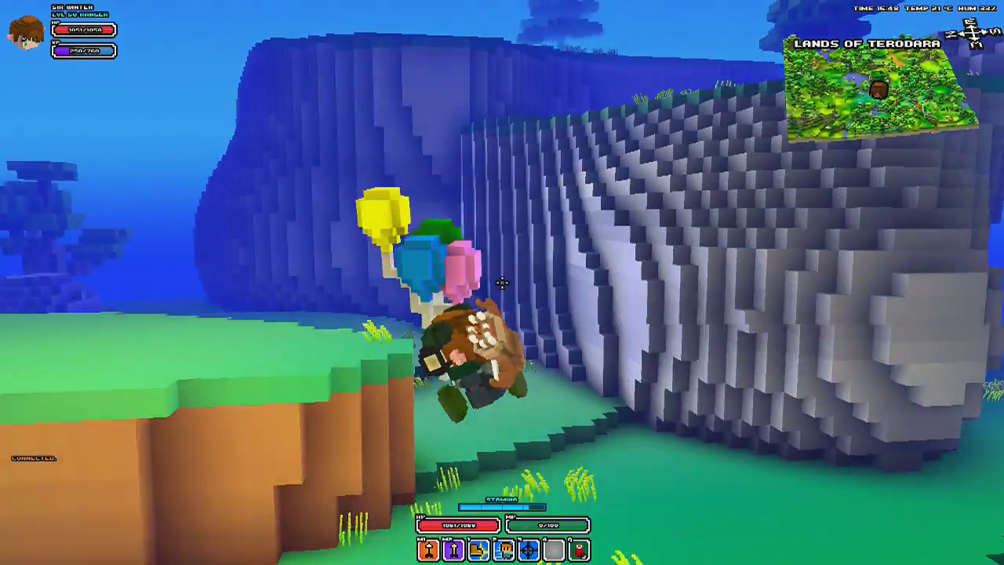
pyautogui.press('s')
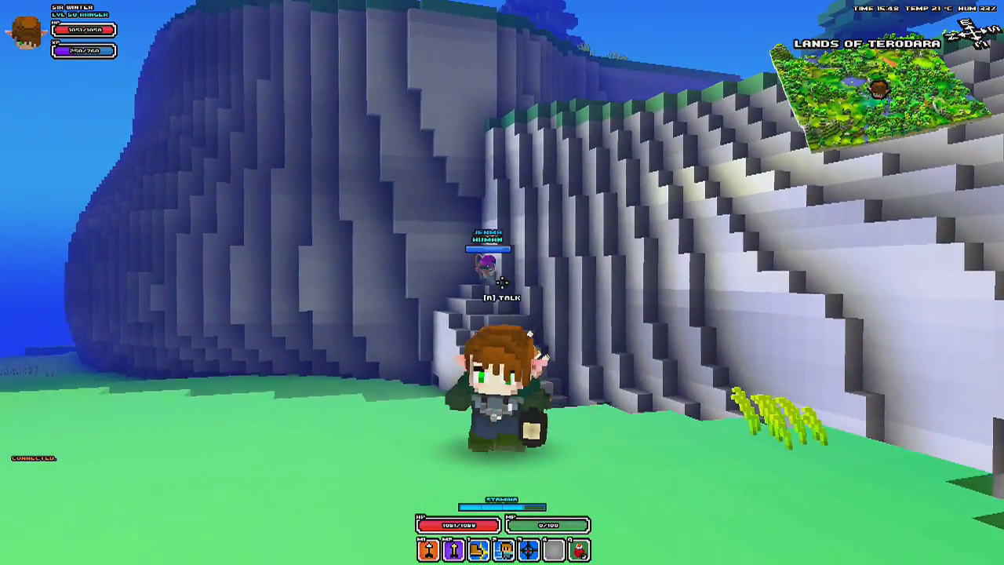
pyautogui.press('space')
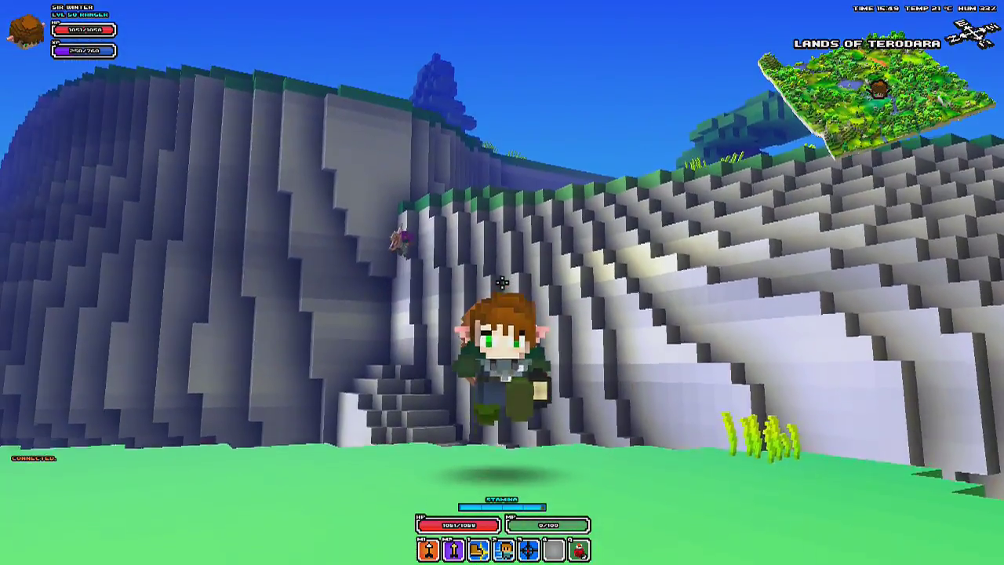